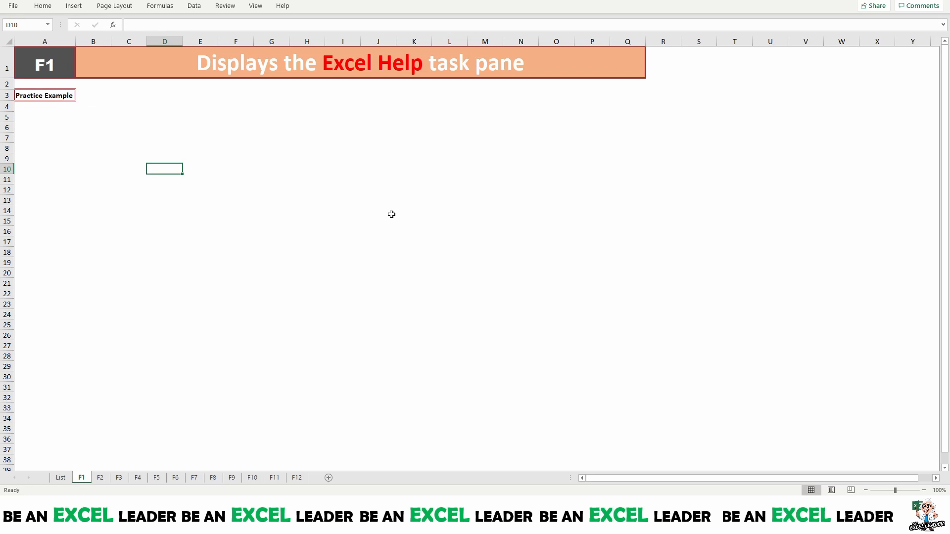
Display the Excel Help task pane, then close it.
key("F1")
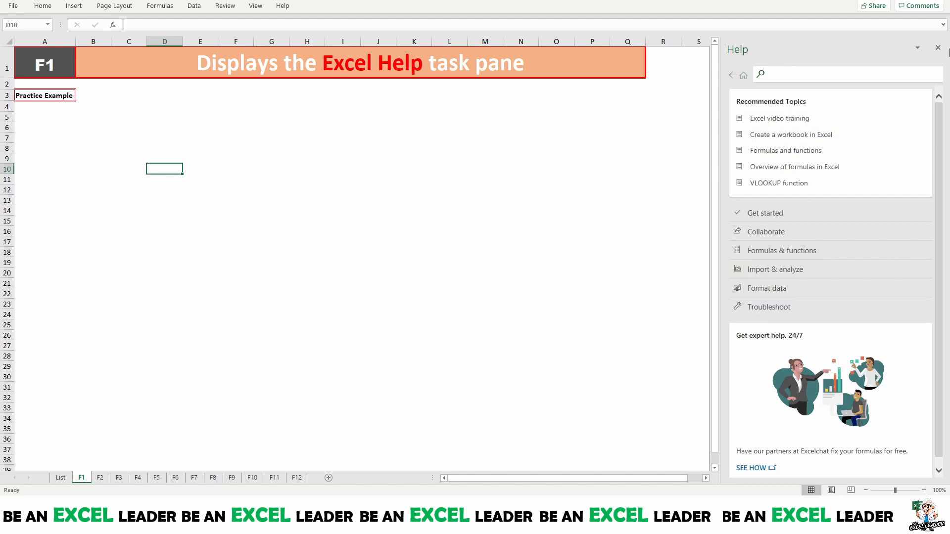
left_click(939, 49)
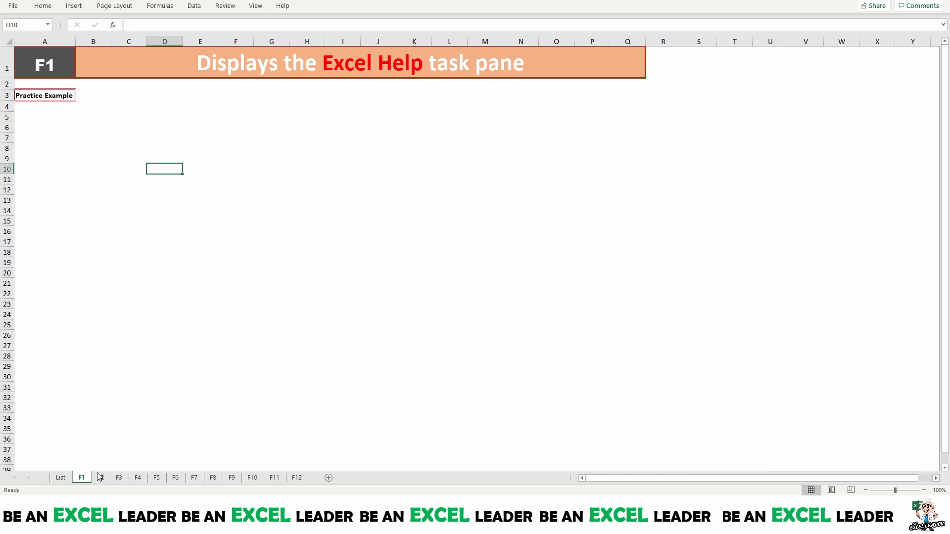
On the F2 sheet, put cells D7, G9 and E12 into edit mode in turn, keeping their contents.
left_click(100, 478)
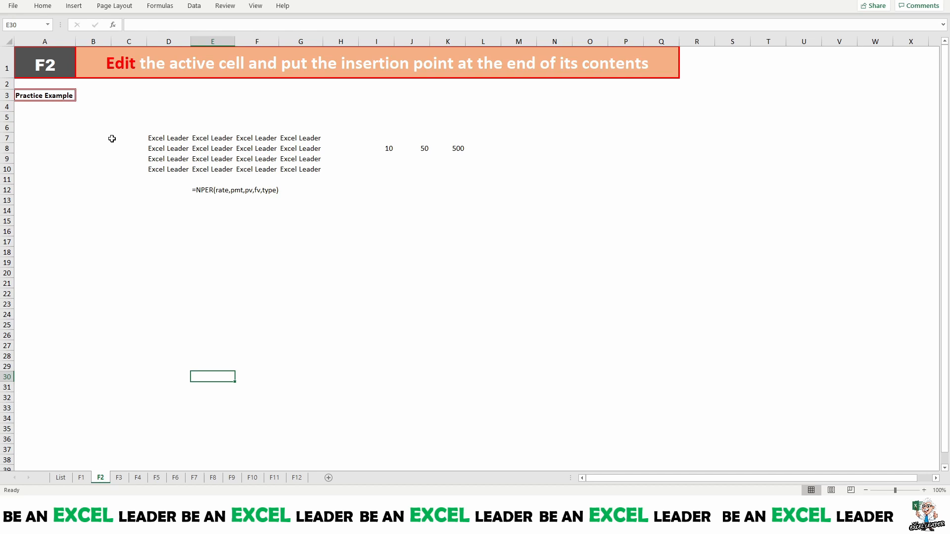
left_click(154, 139)
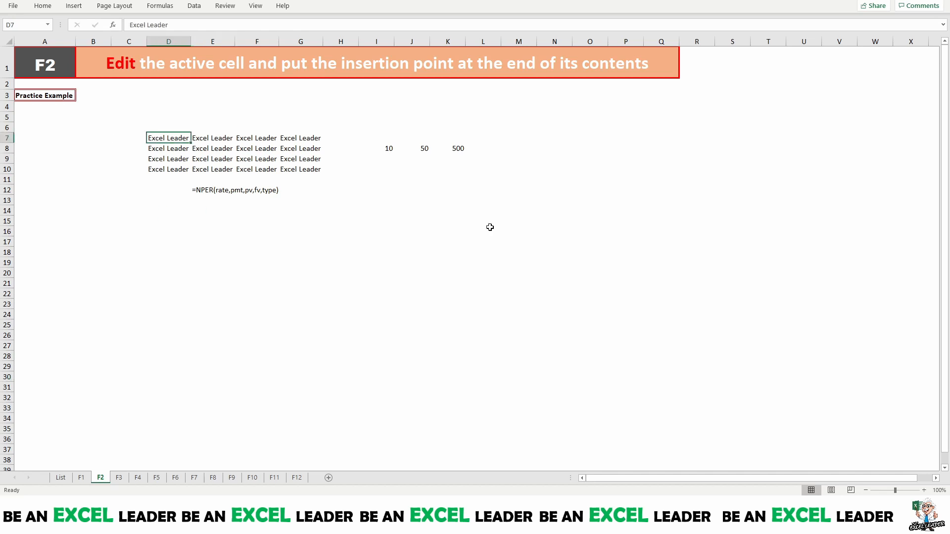
key("F2")
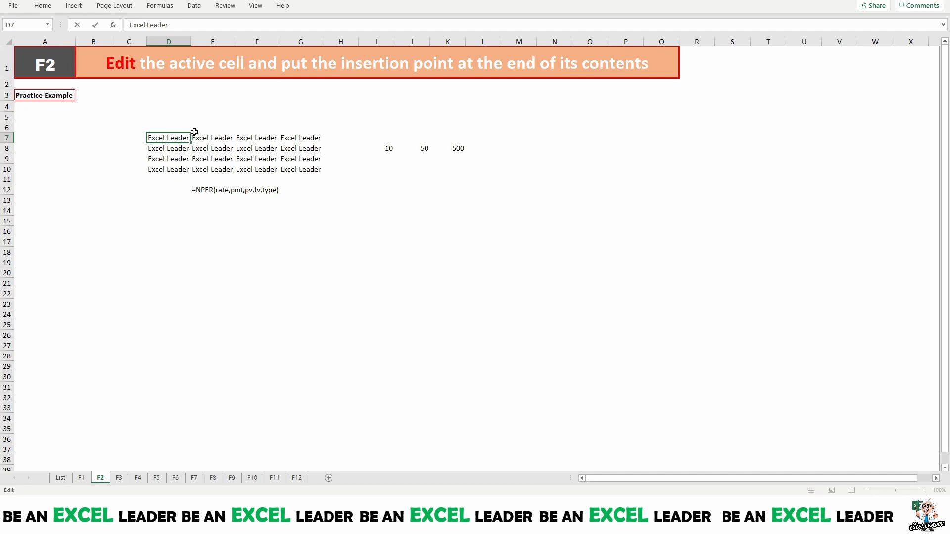
left_click(288, 159)
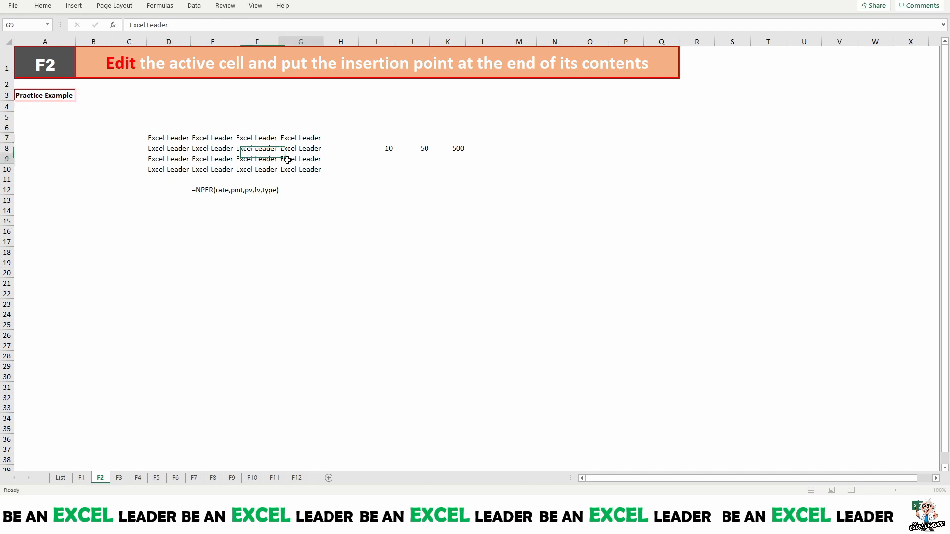
key("F2")
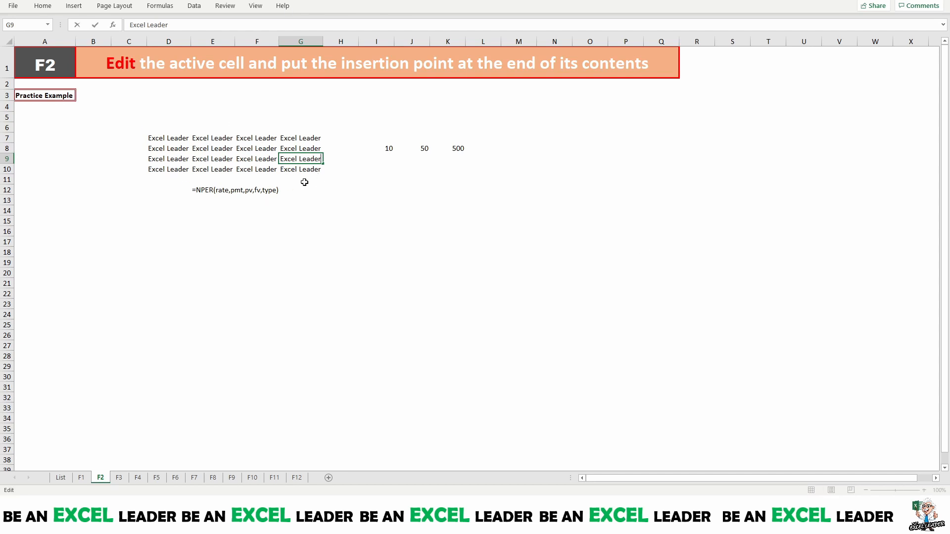
left_click(197, 190)
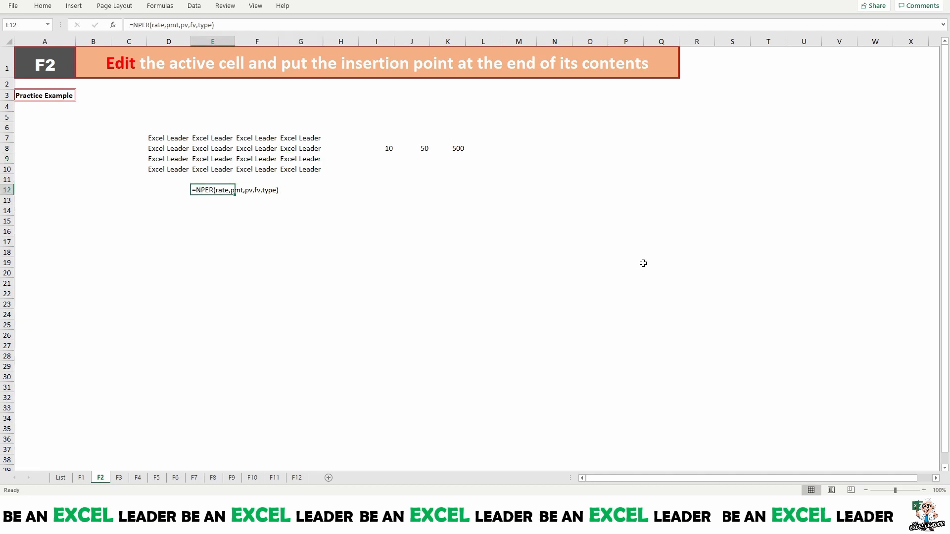
key("F2")
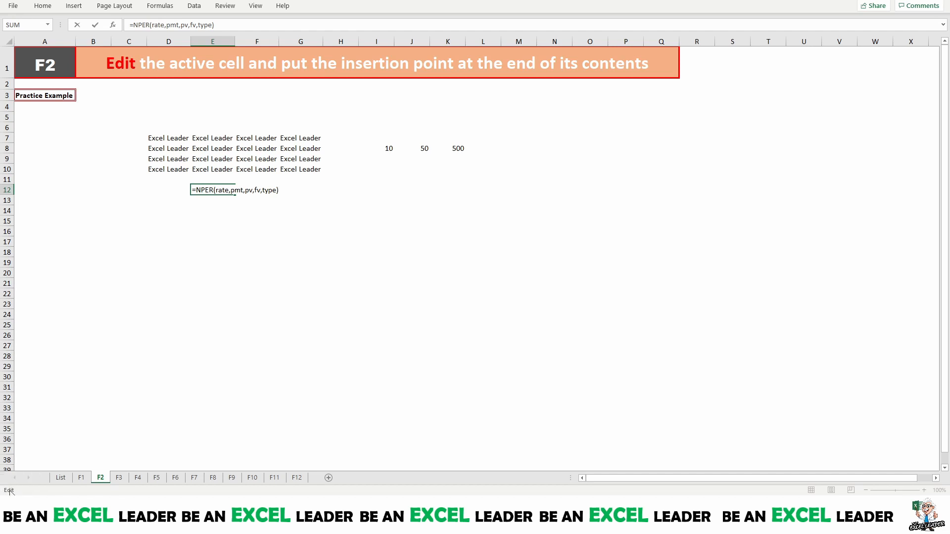
mouse_move(10, 492)
key("Return")
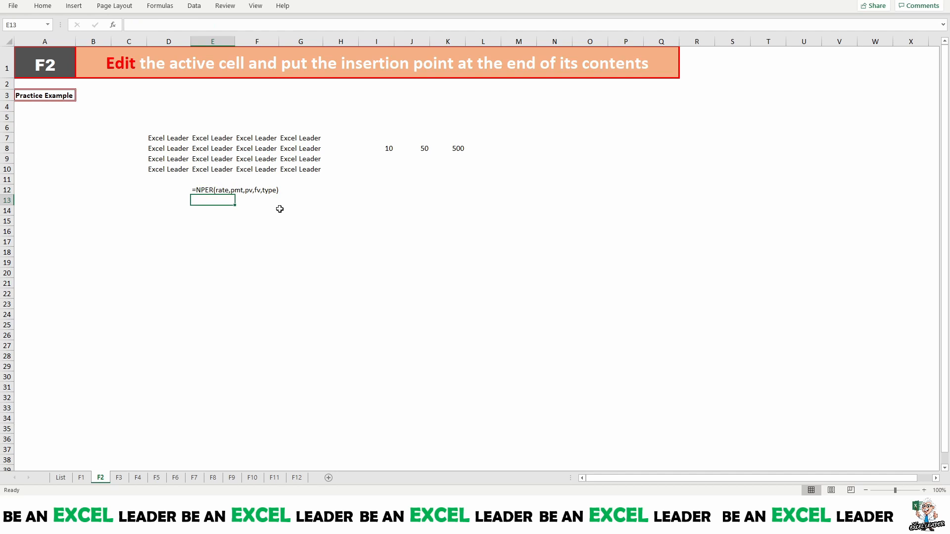
On the F3 sheet, paste the named range Range2 as a formula into cell D18.
left_click(120, 478)
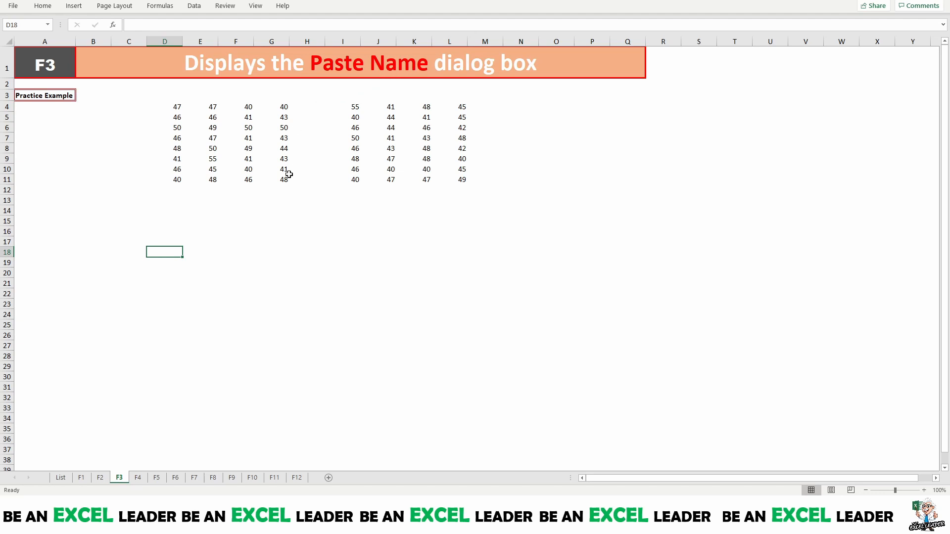
key("F3")
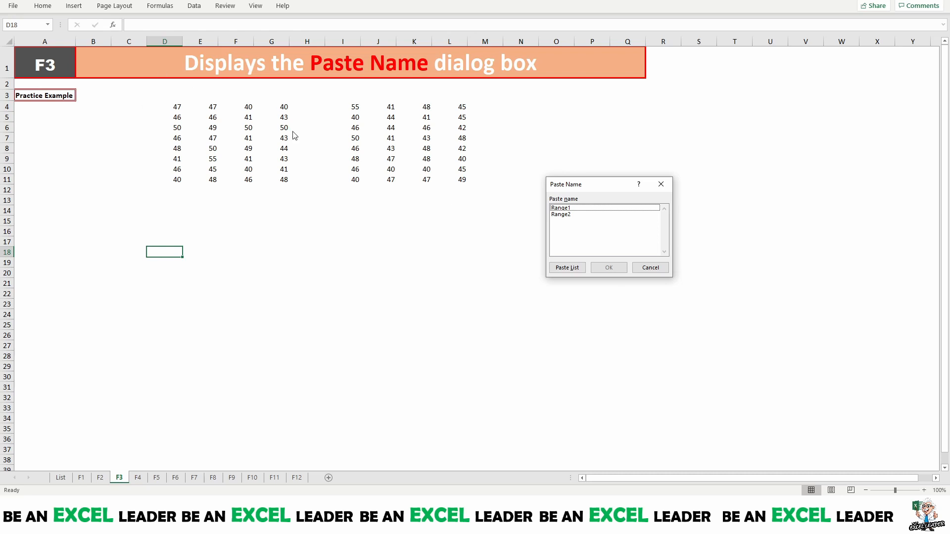
left_click(567, 216)
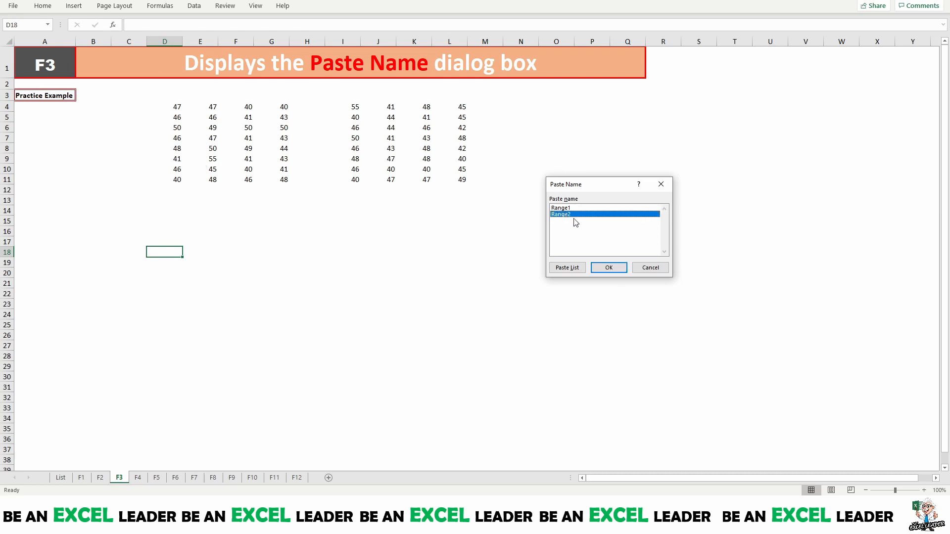
left_click(609, 268)
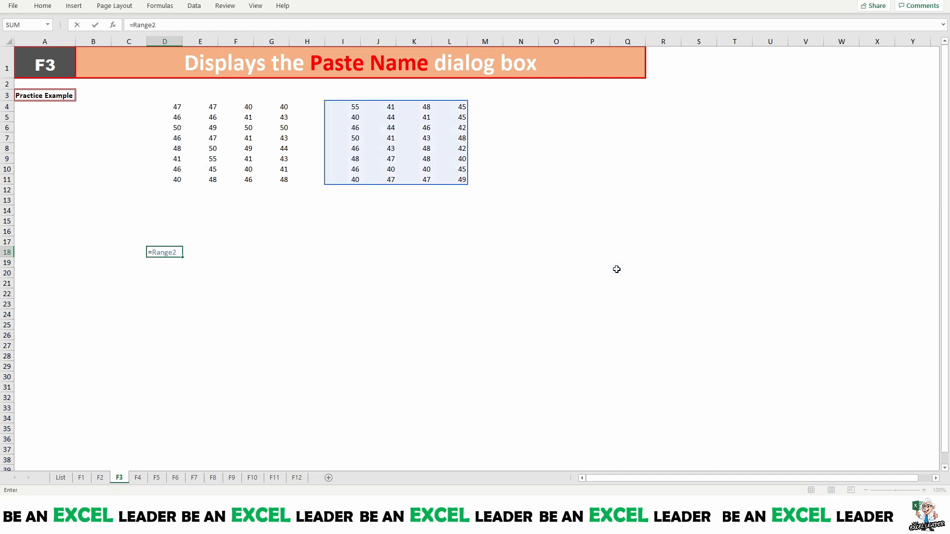
key("Return")
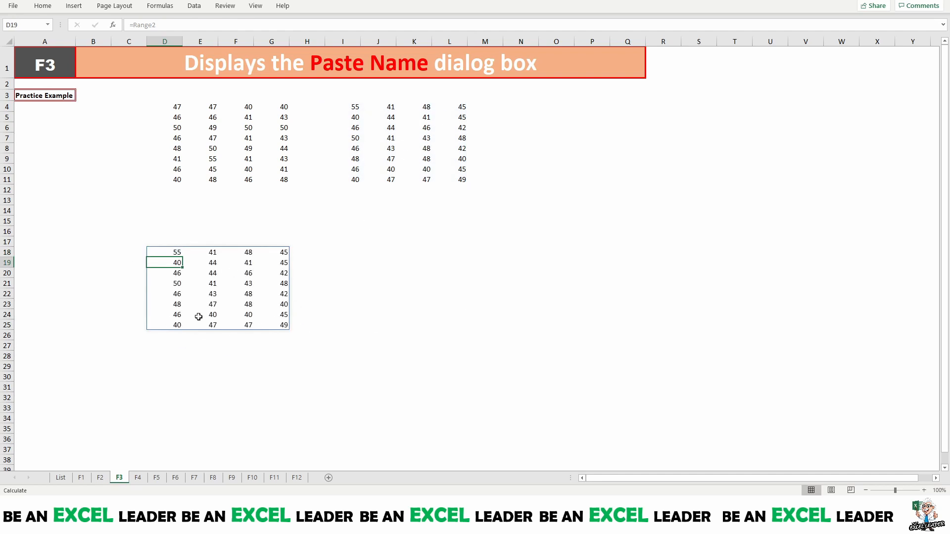
Paste the named range Range1 as a formula into cell I18.
left_click(343, 251)
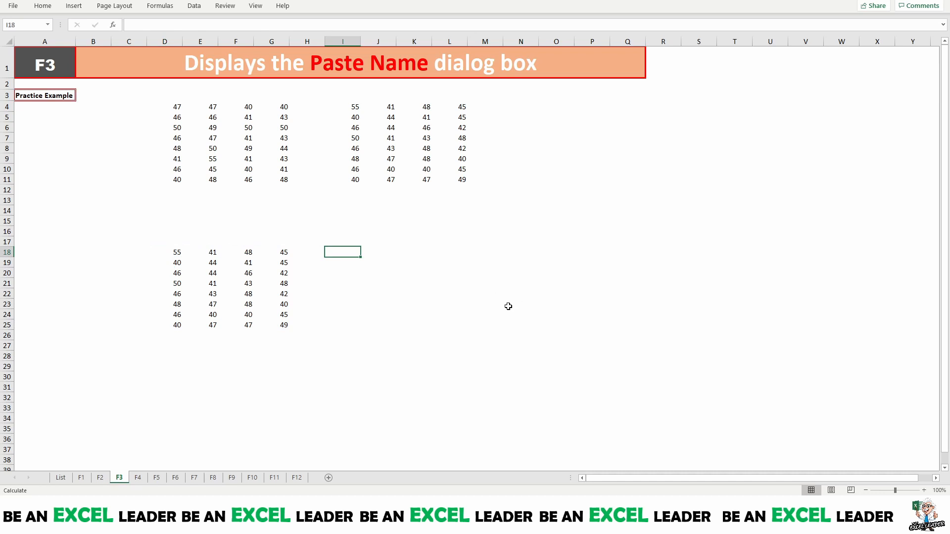
key("F3")
left_click(565, 209)
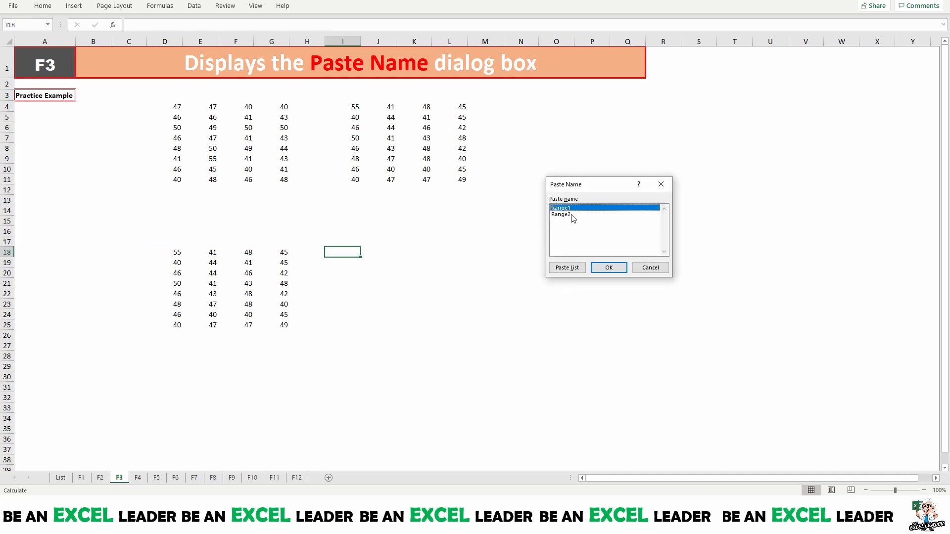
left_click(610, 267)
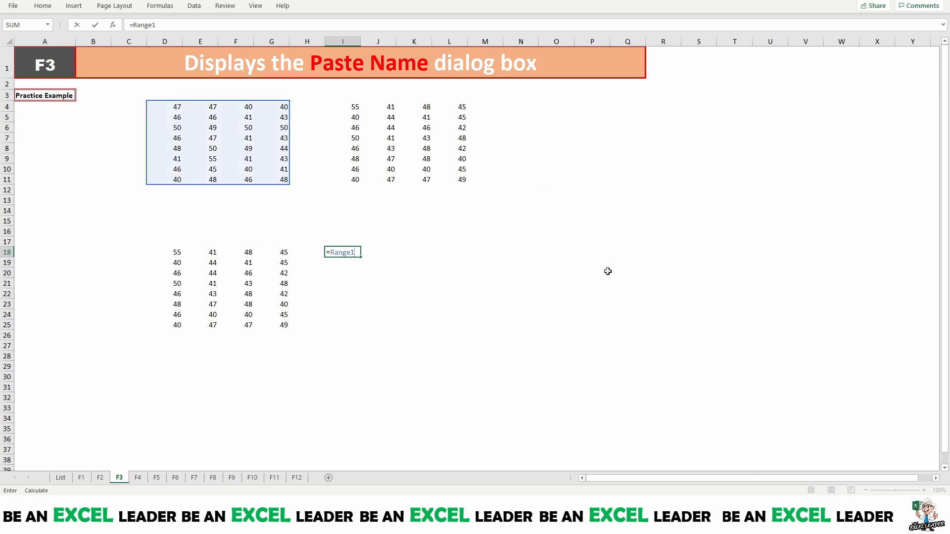
key("Return")
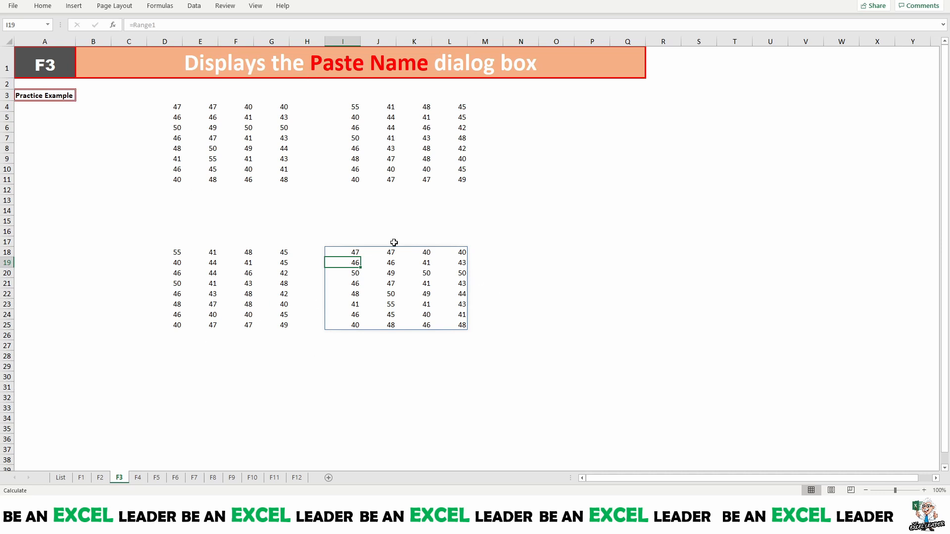
On the F4 sheet, repeat the last bold formatting on cell K6.
left_click(138, 478)
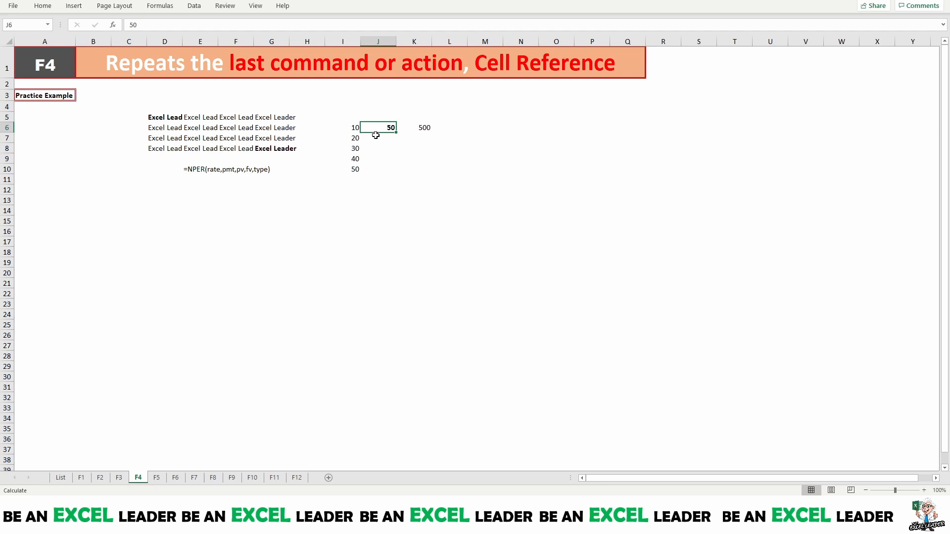
left_click(419, 128)
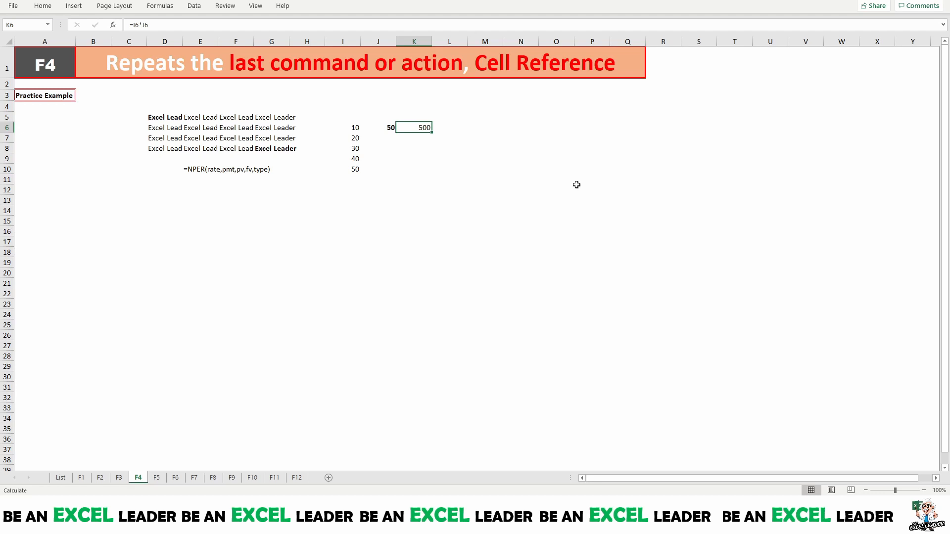
key("F4")
Apply outline and inside borders to the range O8:U20.
left_click_drag(547, 146, 762, 269)
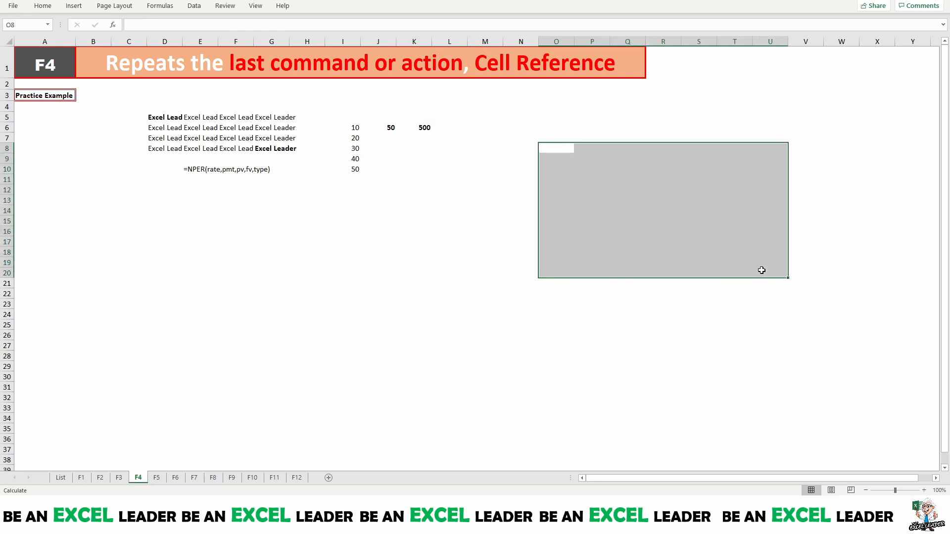
key("alt+h")
key("b")
key("m")
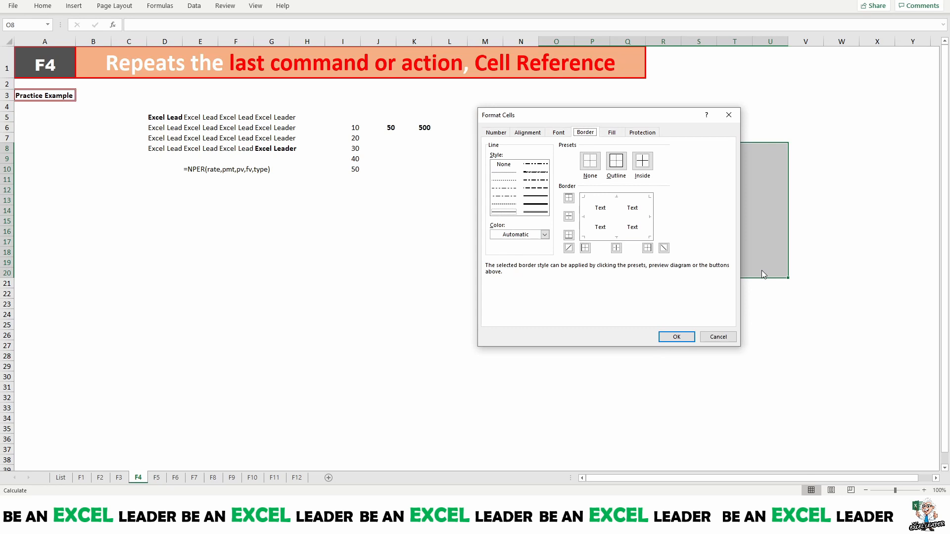
left_click(616, 160)
left_click(642, 164)
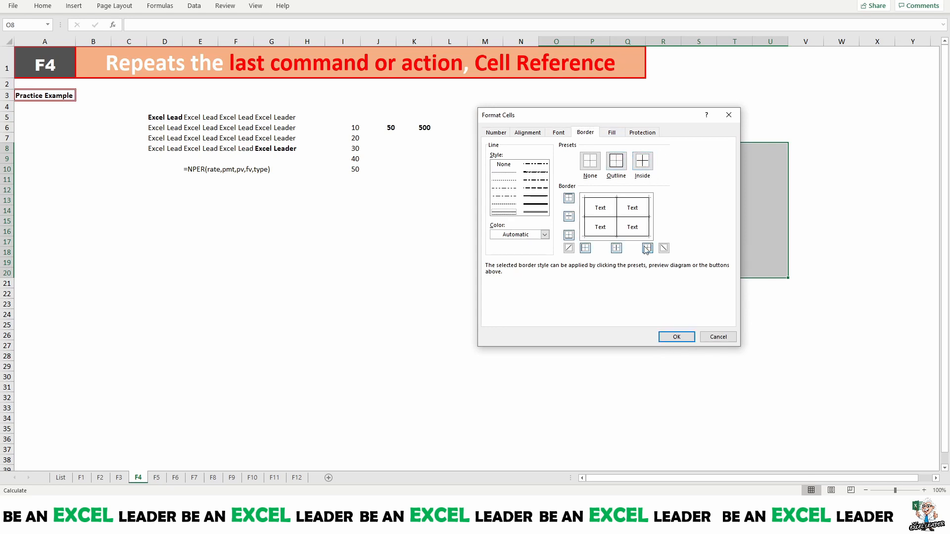
left_click(676, 337)
Repeat the last border formatting on the ranges I27:M32 and B14:G24.
left_click(372, 273)
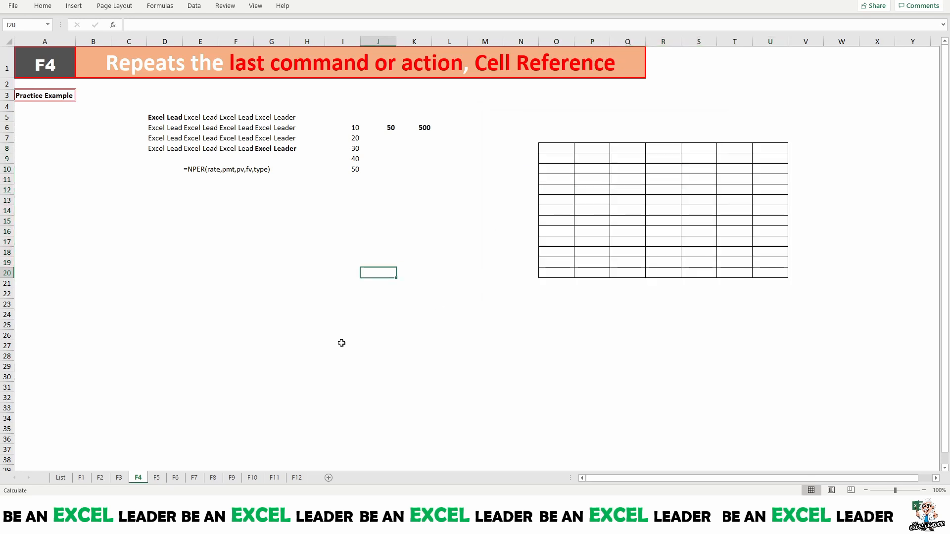
left_click_drag(342, 345, 473, 387)
key("F4")
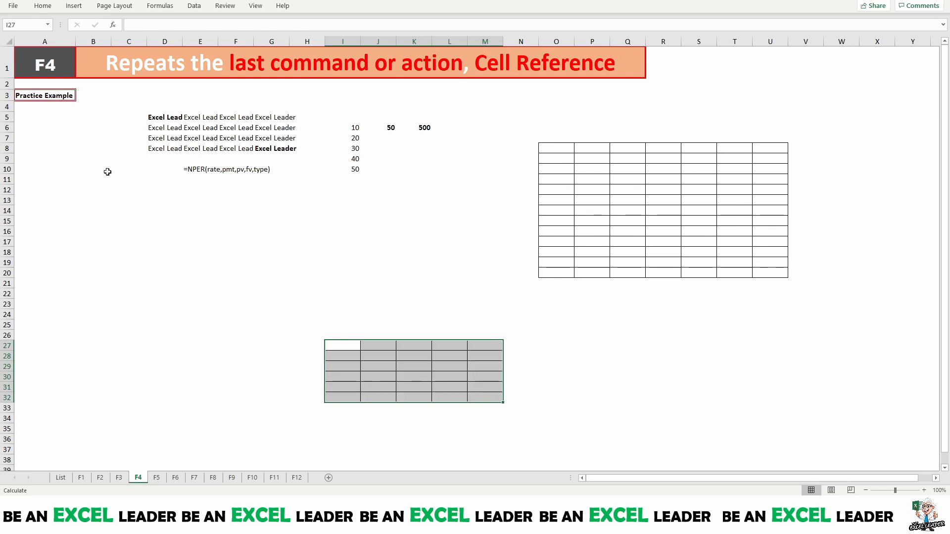
left_click(99, 211)
left_click_drag(99, 211, 285, 314)
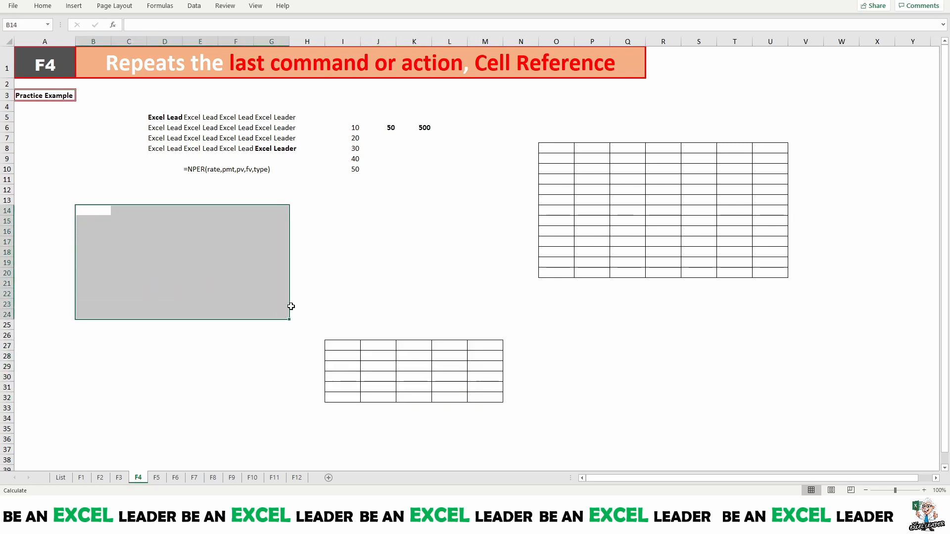
key("F4")
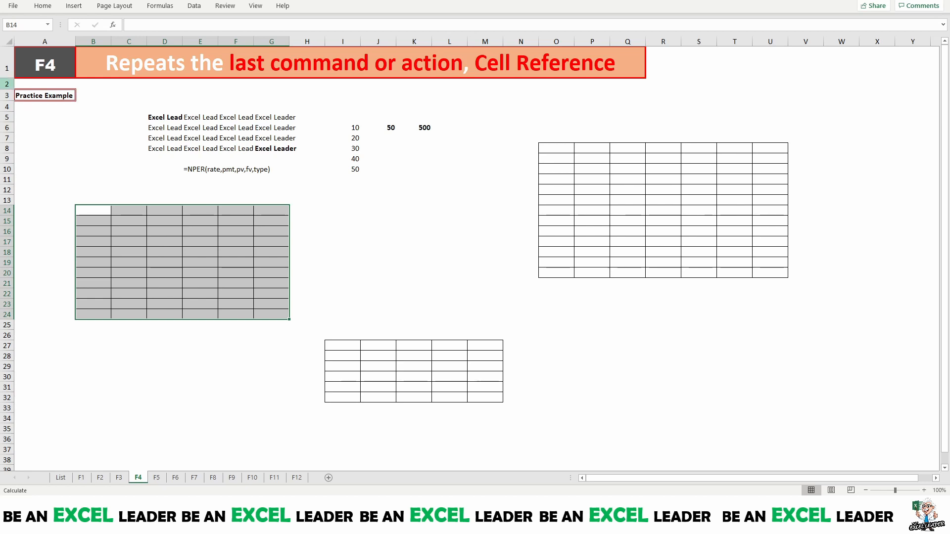
On the F5 sheet, use Go To to jump to cell K15.
left_click(157, 478)
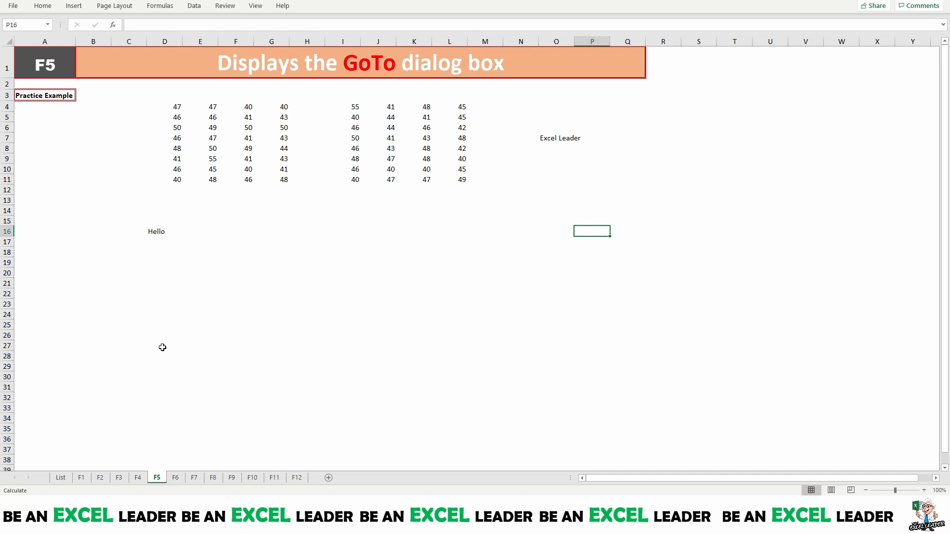
key("F5")
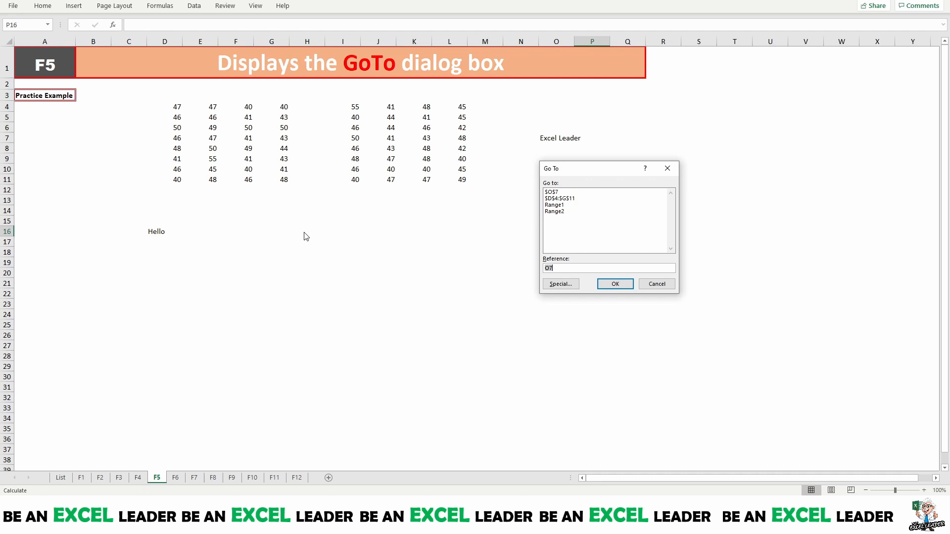
left_click(543, 272)
double_click(547, 268)
type("k15")
key("Return")
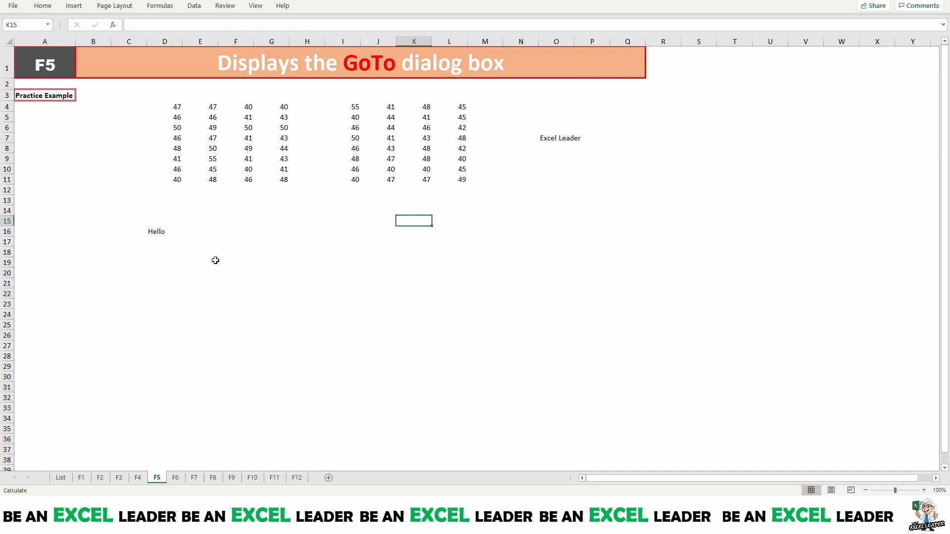
Use Go To to jump to cell D16.
key("F5")
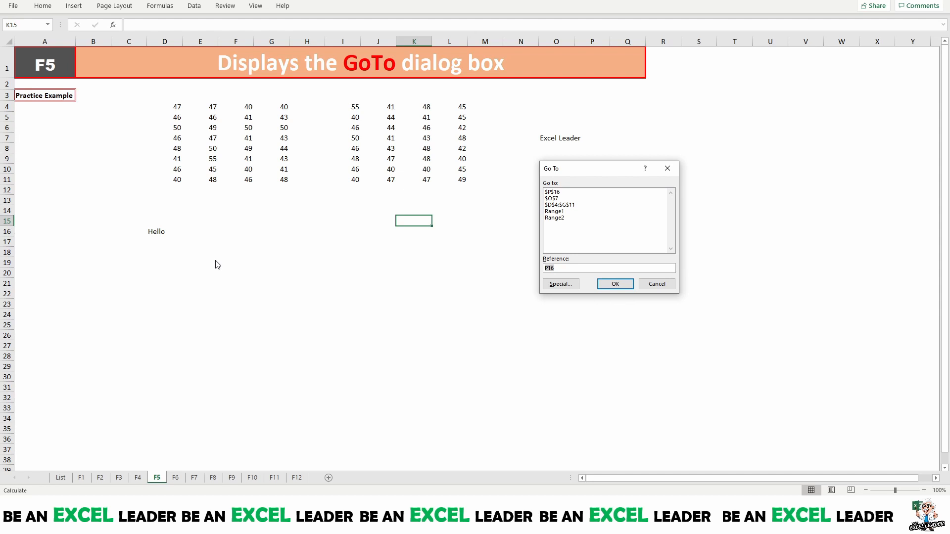
type("d")
key("Return")
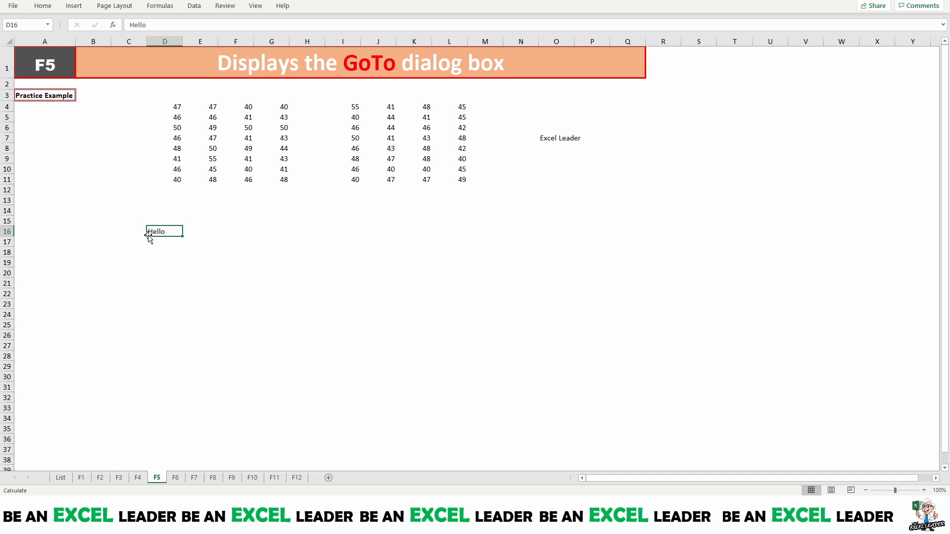
On the F6 sheet, shift keyboard focus out of the worksheet and move back and forth through the window's controls.
left_click(176, 478)
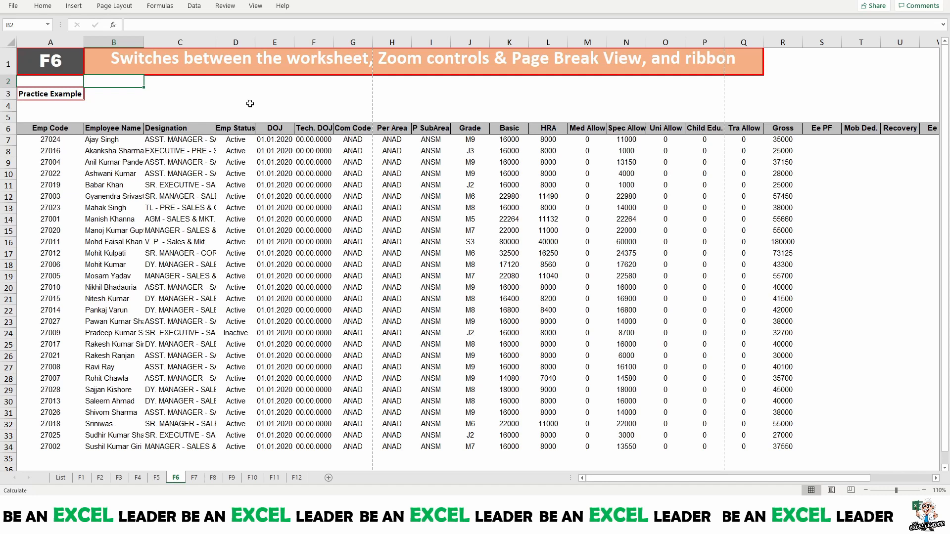
key("F6")
key("Left")
key("Left")
key("Left")
key("Left")
key("Left")
key("Right")
key("Right")
key("Right")
key("Right")
key("Right")
key("Right")
key("Right")
key("Right")
key("Right")
key("Right")
key("Left")
key("Left")
key("Left")
key("Left")
key("Left")
key("Left")
key("Left")
key("Left")
key("Left")
key("Left")
key("Right")
key("Left")
key("Right")
key("Right")
key("Right")
key("Right")
key("Right")
key("Right")
key("Right")
key("Right")
key("Right")
key("Right")
key("Right")
key("Left")
key("Left")
key("Left")
key("Left")
key("Left")
key("Left")
key("Left")
key("Left")
key("Left")
key("Left")
key("Left")
key("Left")
key("Right")
key("Right")
key("Right")
key("Right")
key("Right")
key("Right")
Switch keyboard focus to the view and zoom controls and zoom the F6 worksheet in to 120%.
key("F6")
key("Left")
key("Left")
key("Left")
key("Left")
key("Left")
key("Right")
key("Right")
key("Right")
key("Right")
key("Right")
key("Right")
key("Left")
key("Left")
key("Left")
key("Left")
key("Left")
key("Right")
key("Right")
key("Right")
key("Right")
key("Left")
key("Return")
key("Return")
key("Return")
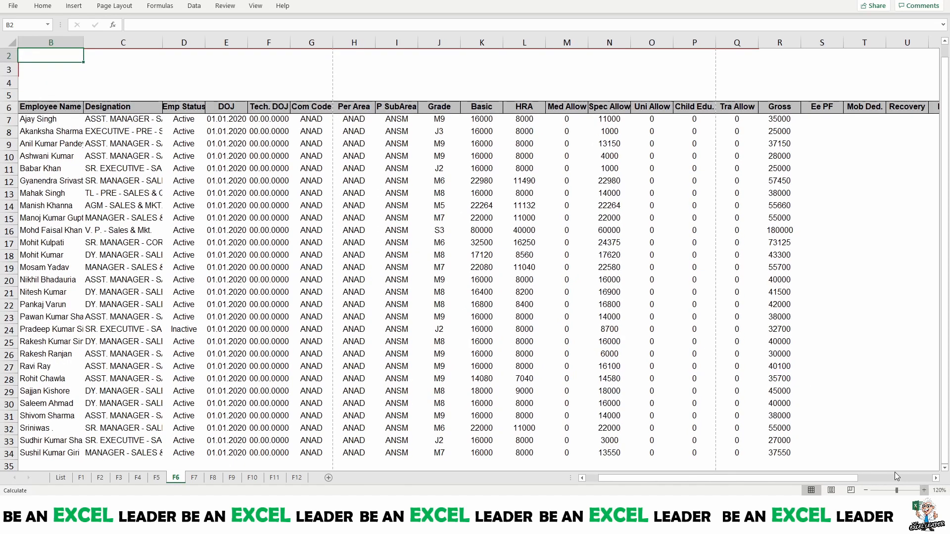
Zoom the F6 worksheet in to 160% and back out to 100% with the keyboard-focused zoom controls.
key("Return")
key("Return")
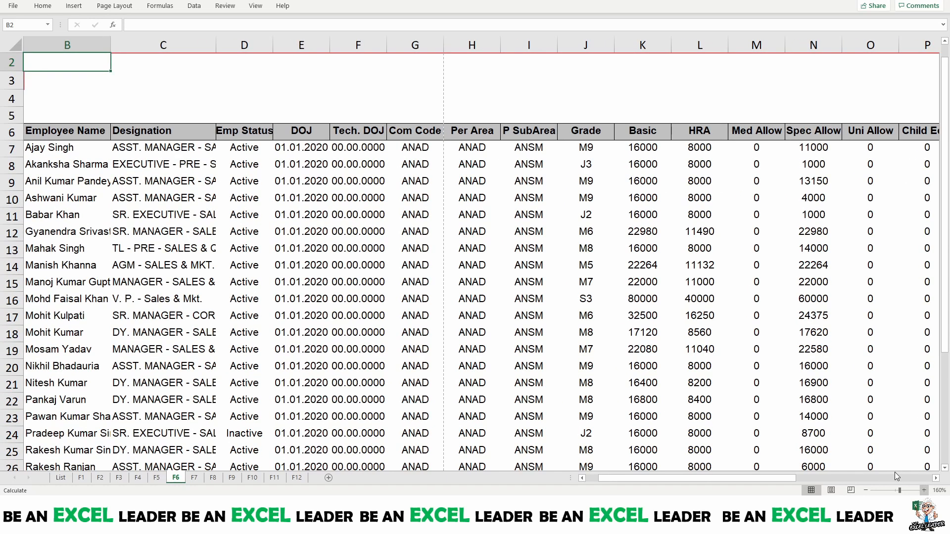
key("Left")
key("Left")
key("Right")
key("Return")
key("Return")
key("Return")
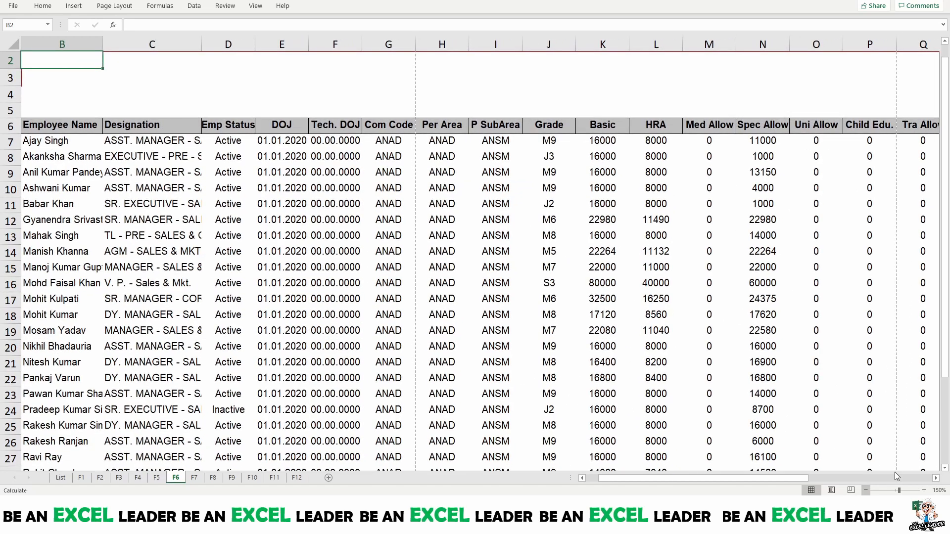
key("Return")
key("Return")
key("Return")
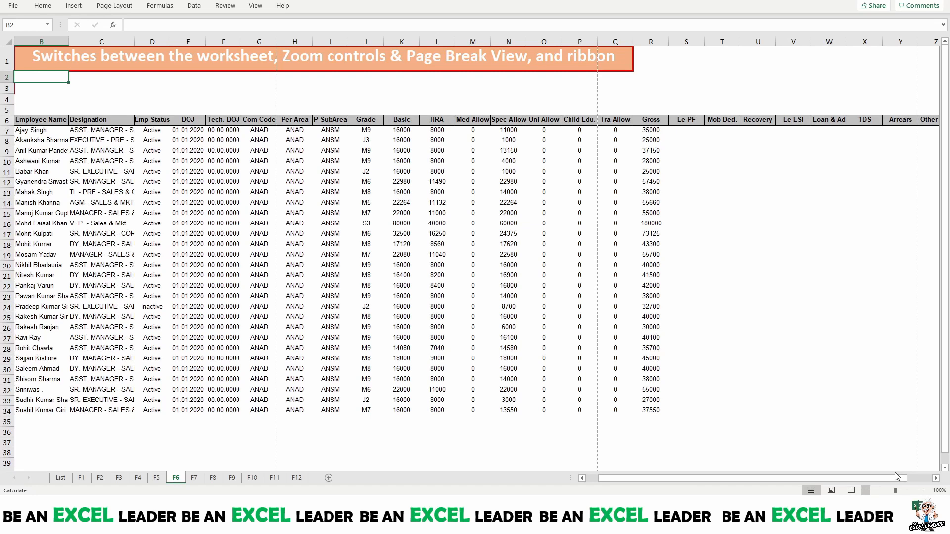
Switch the F6 worksheet to Page Break Preview and back to Normal view.
key("shift+Tab")
key("Return")
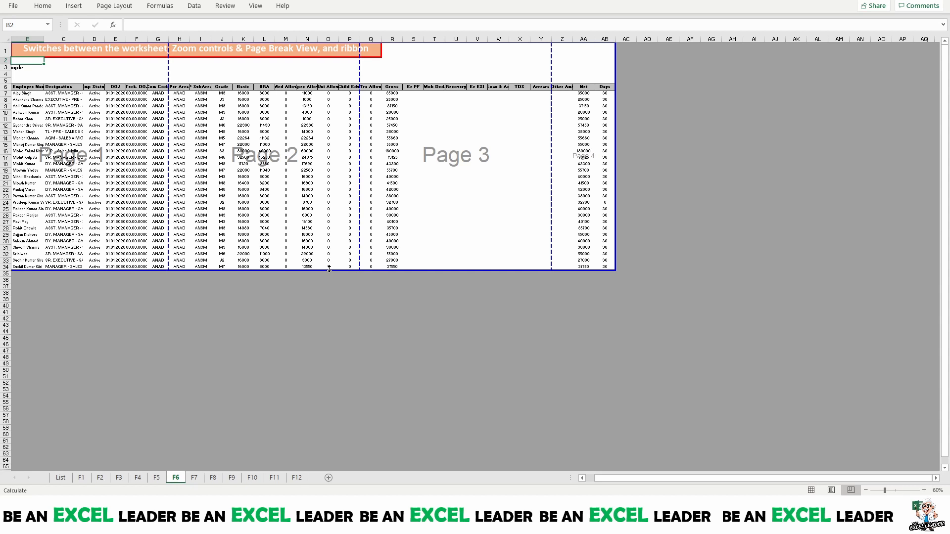
key("Return")
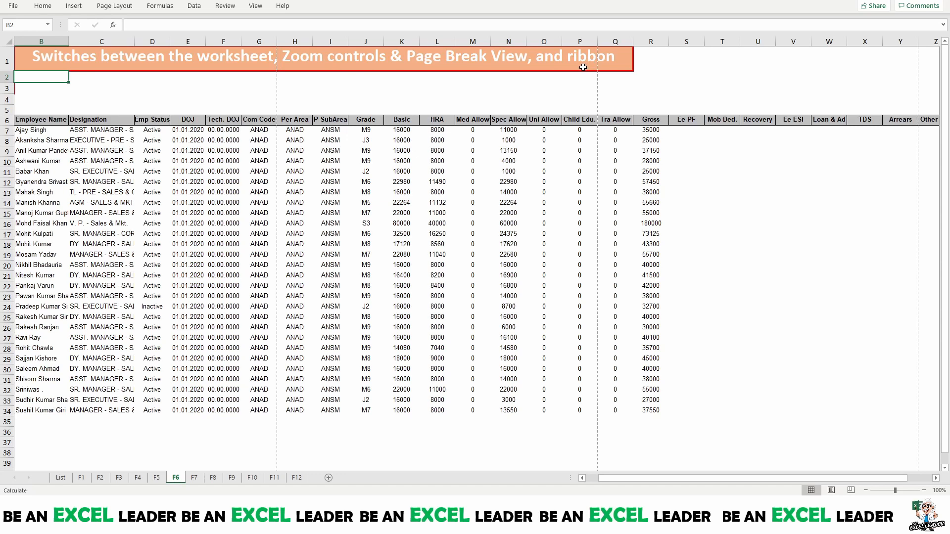
Move keyboard focus to the ribbon, show the Help commands, and return focus to the worksheet.
key("F6")
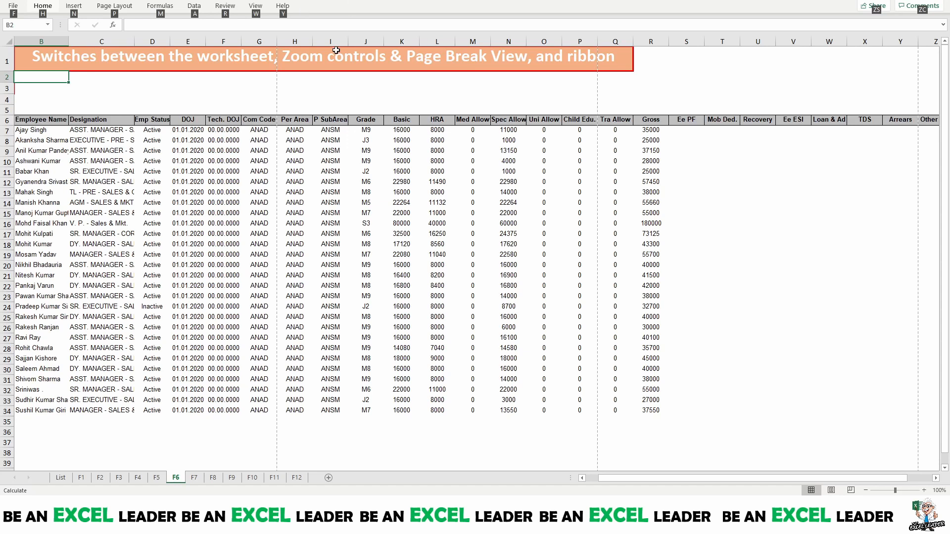
key("y")
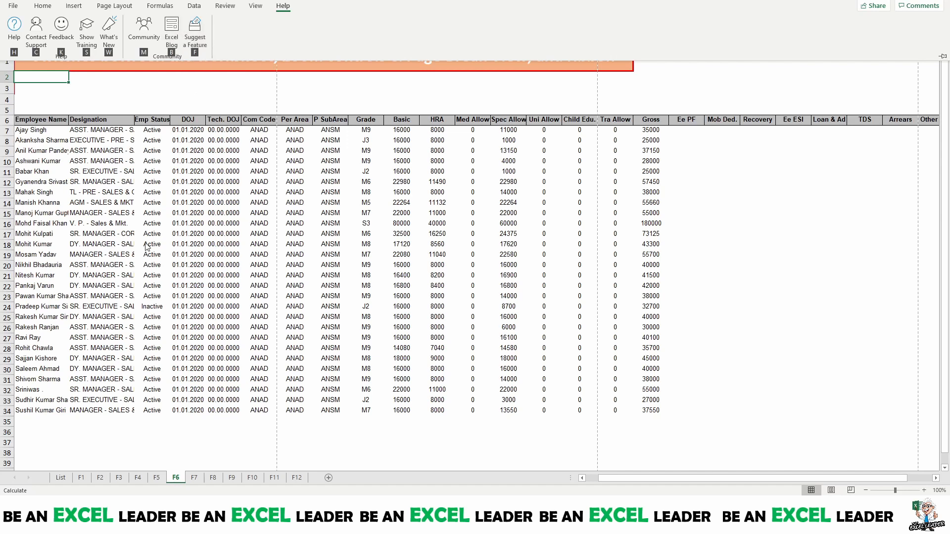
key("F6")
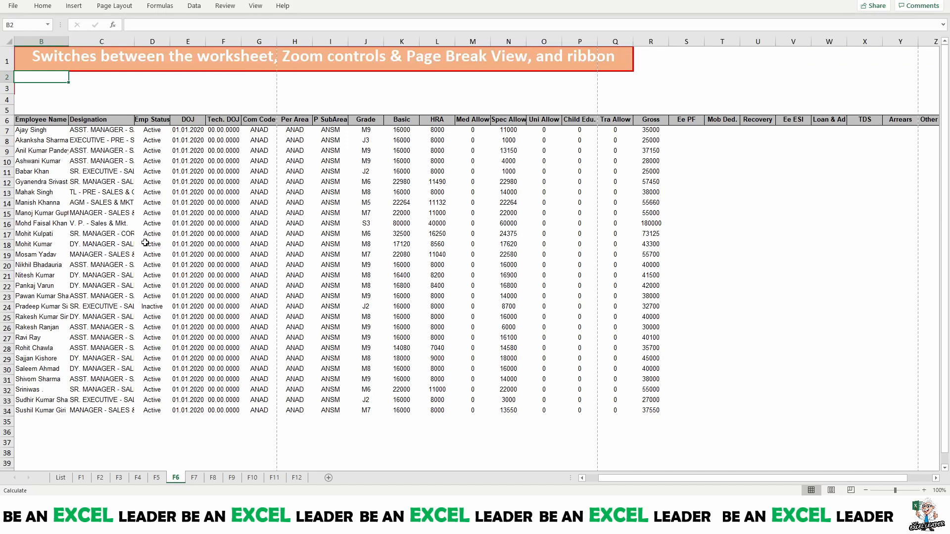
On the F7 sheet, run a spelling check, correct cells F5 and G5 to "Excel", and end the check.
left_click(195, 479)
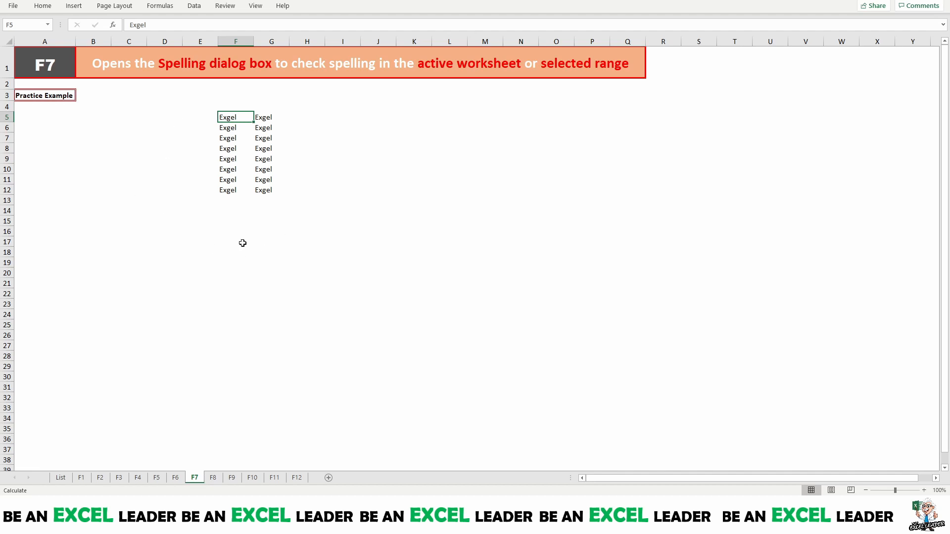
key("F7")
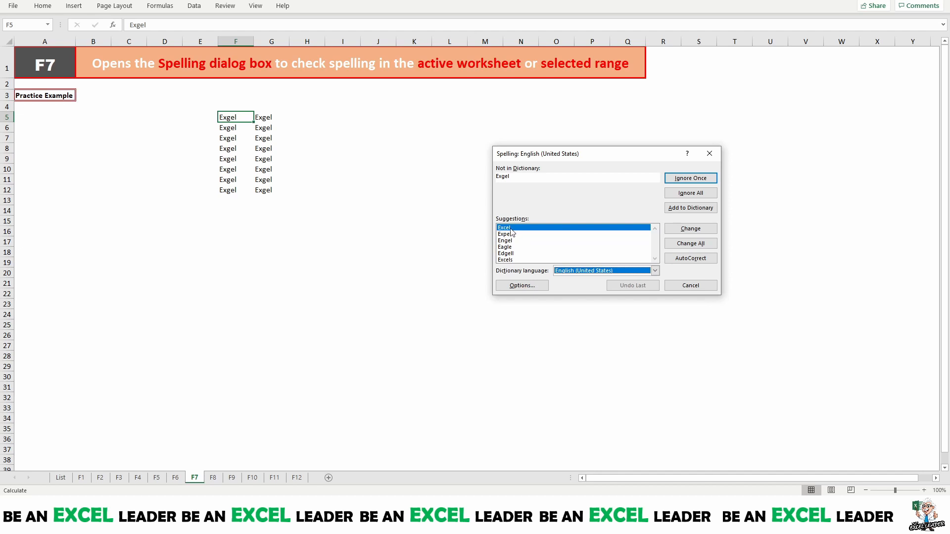
left_click(688, 231)
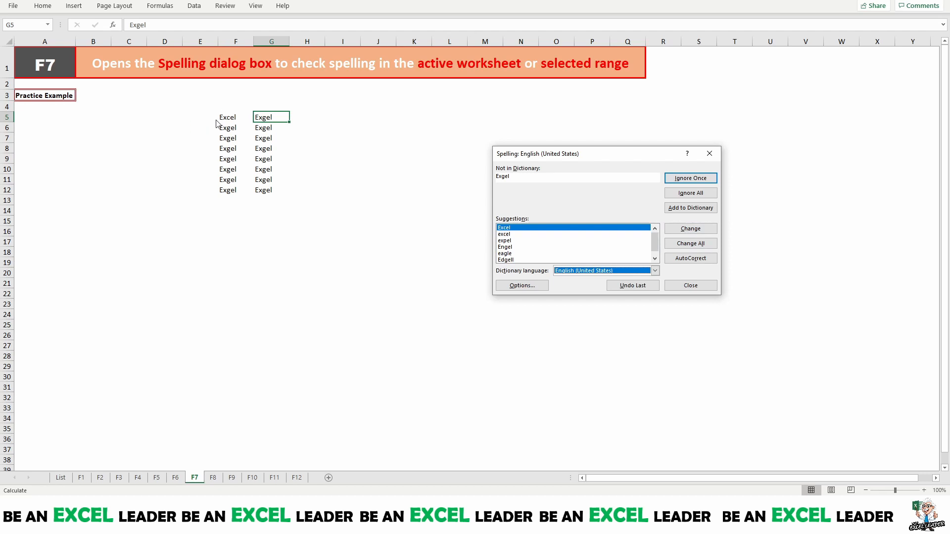
left_click(686, 233)
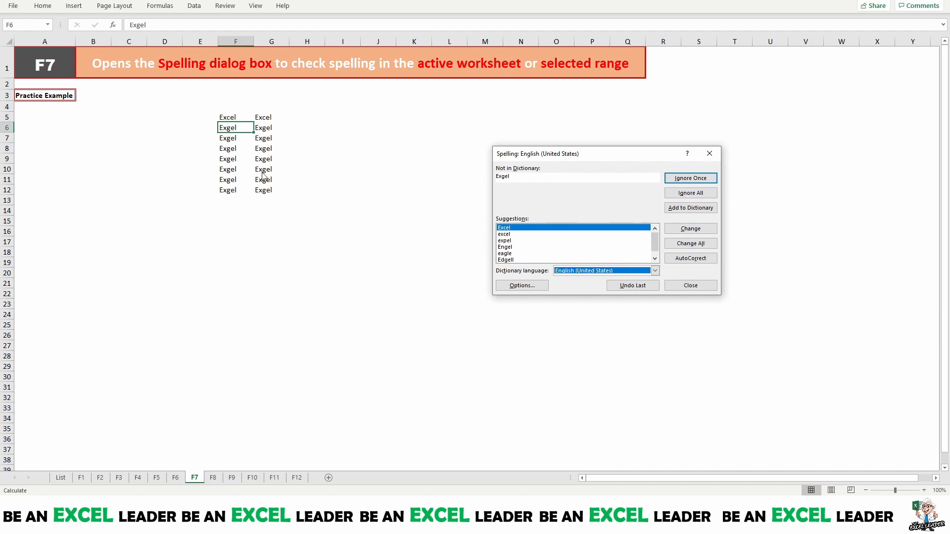
left_click(709, 155)
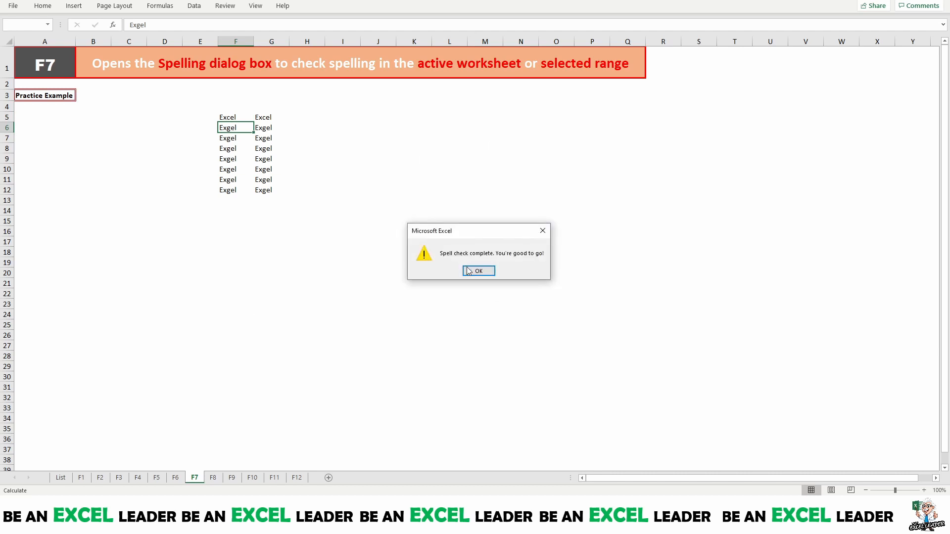
key("Return")
Spell-check the range F5:G12 and change all occurrences of "Exgel" to "Excel" at once.
left_click_drag(219, 117, 259, 191)
key("F7")
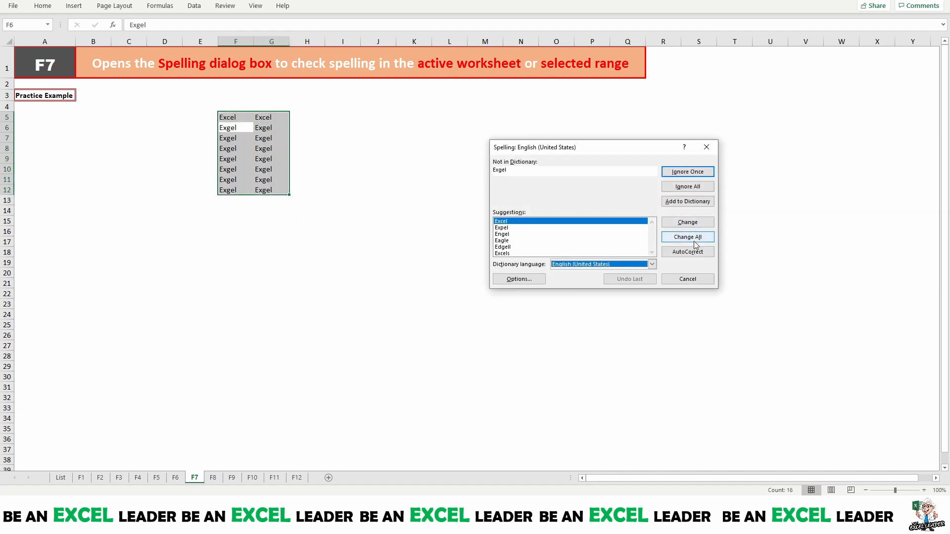
left_click(693, 238)
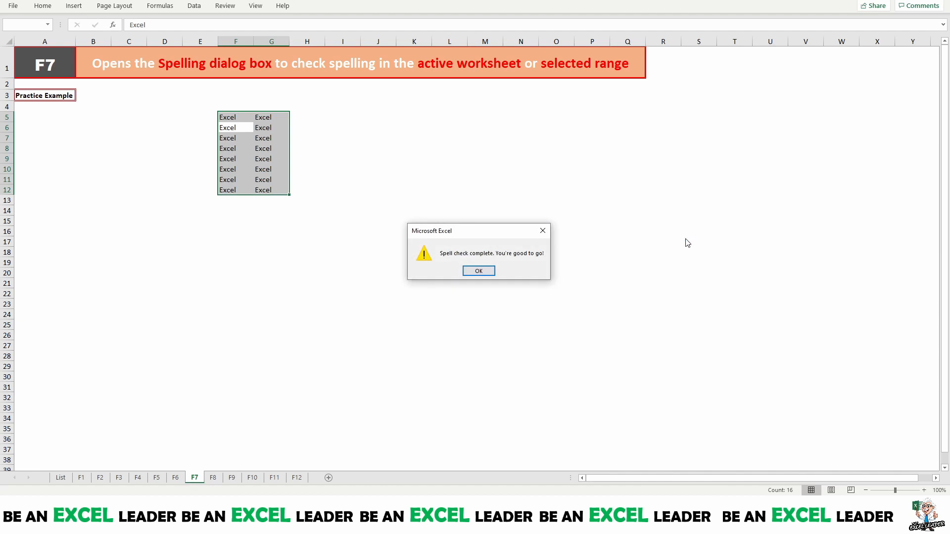
key("Return")
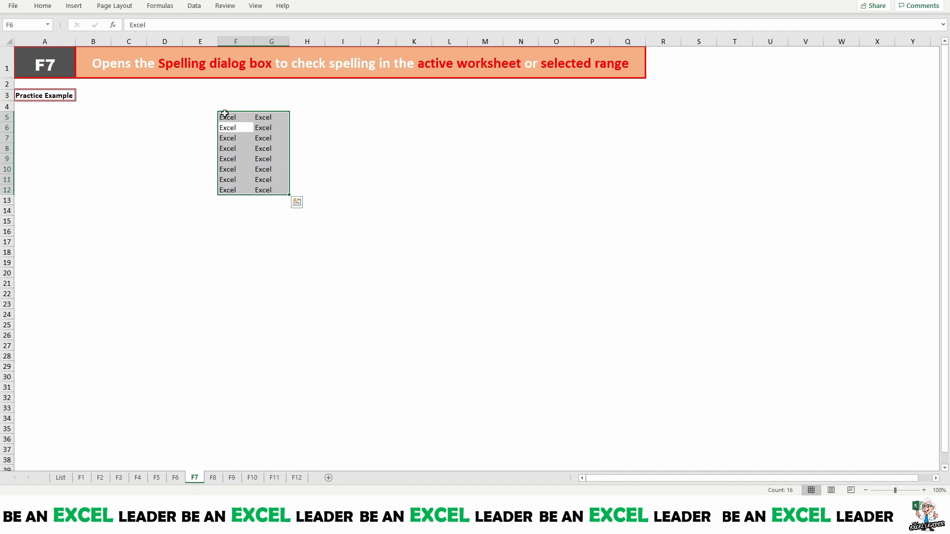
left_click_drag(235, 228, 236, 242)
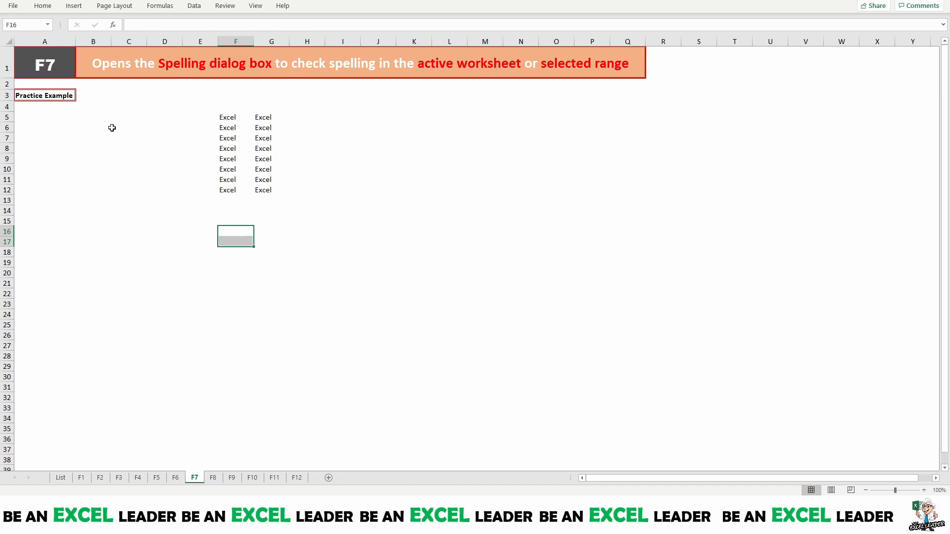
On the F8 sheet, select the number range C4:H13 and return to cell C4.
left_click(214, 478)
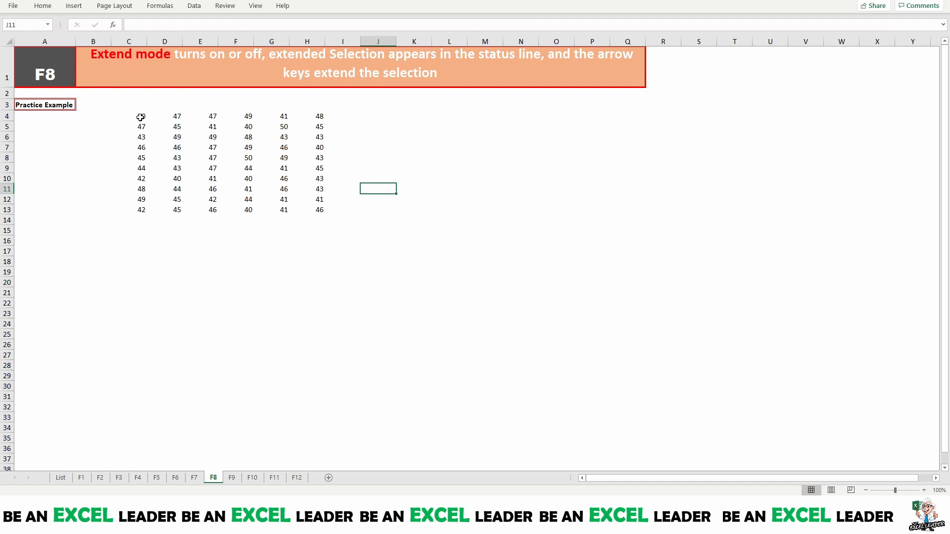
left_click_drag(140, 116, 316, 214)
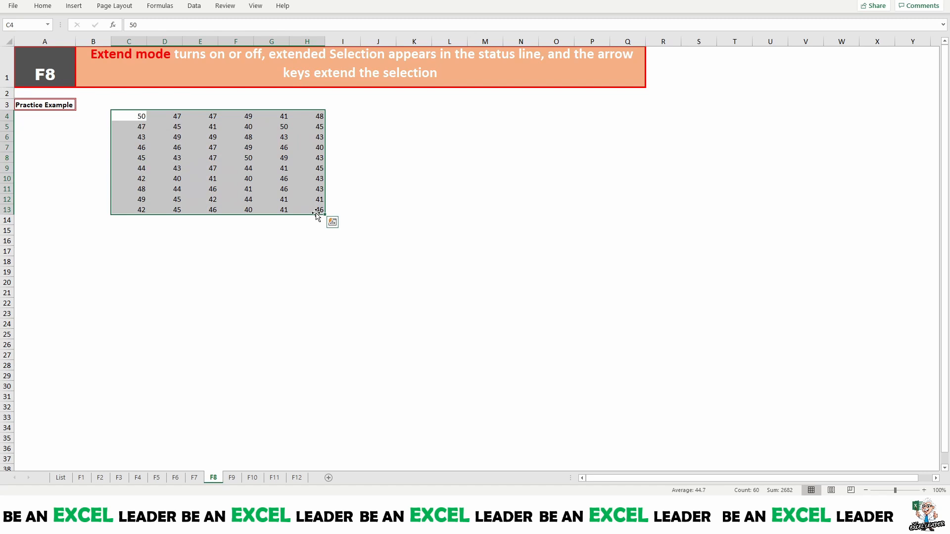
key("Left")
key("Right")
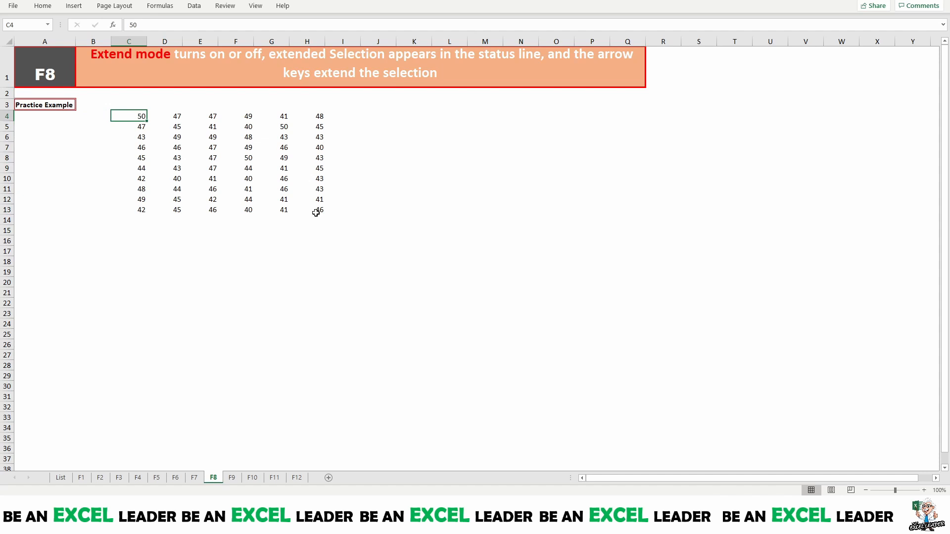
Turn on Extend mode and extend the selection from C4 down to C13.
key("F8")
key("Down")
key("Down")
key("Down")
key("Down")
key("Down")
key("Down")
key("Down")
key("Down")
key("Down")
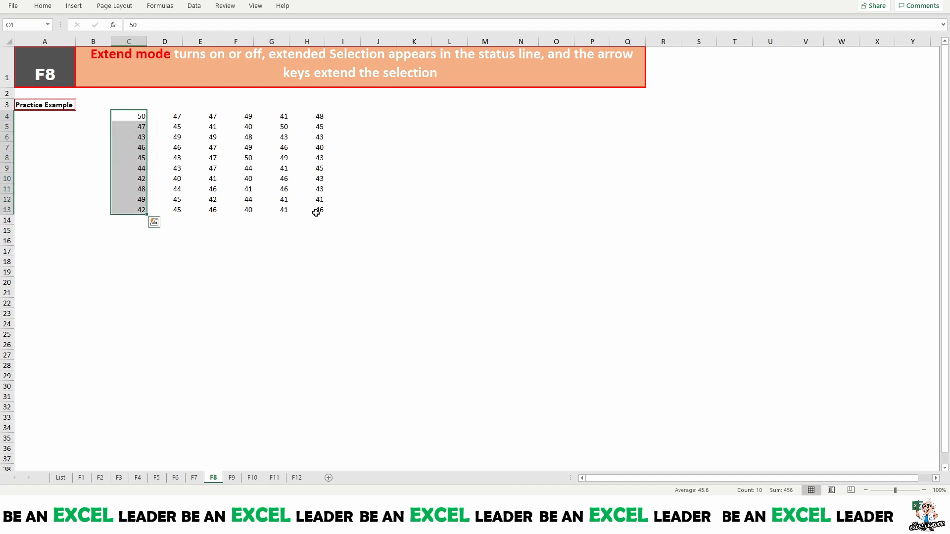
key("F8")
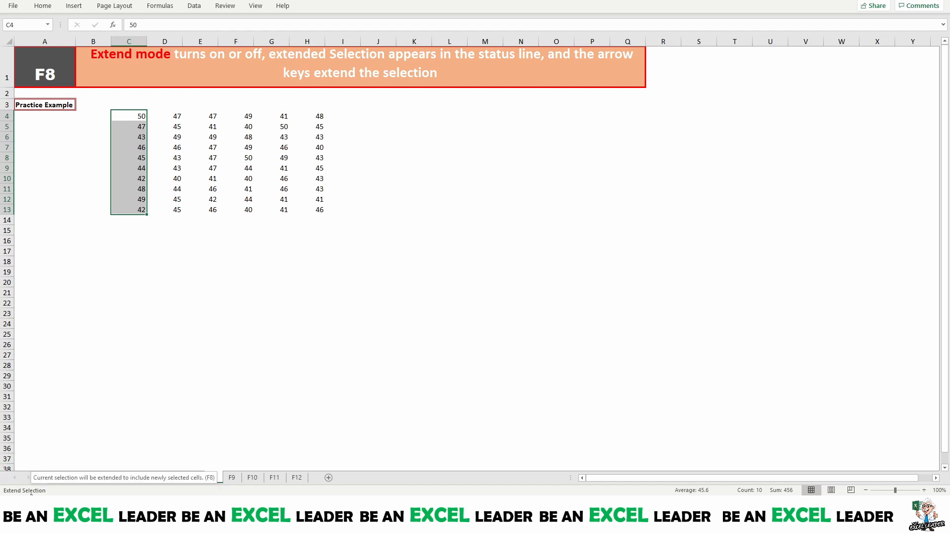
Extend the selection across the number table to column H.
key("Right")
key("Right")
key("Right")
key("Right")
key("Right")
key("Right")
key("Left")
Extend the selection down past the number table so it covers C4:H25.
key("Down")
key("Down")
key("Down")
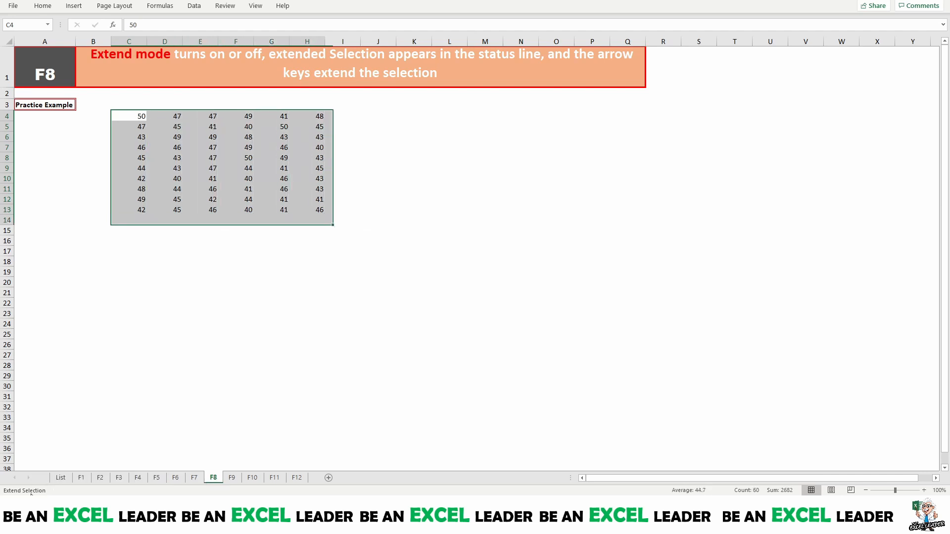
key("Down")
key("Down")
key("Right")
key("Down")
key("Down")
key("Down")
key("Down")
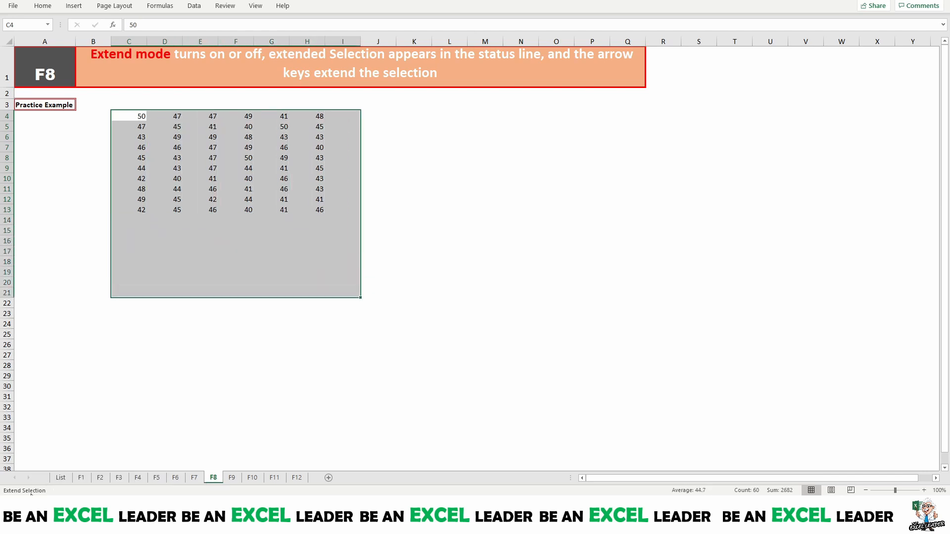
key("Down")
key("Down")
key("Down")
key("Left")
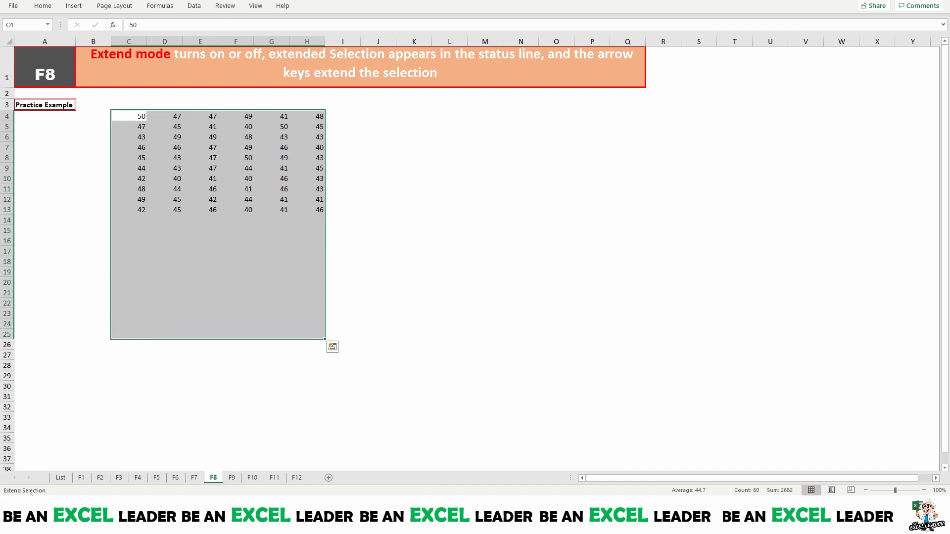
Widen the extended selection to column P so it covers C4:P25.
key("Right")
key("Right")
key("Right")
key("Right")
key("Right")
key("Right")
key("Right")
key("Right")
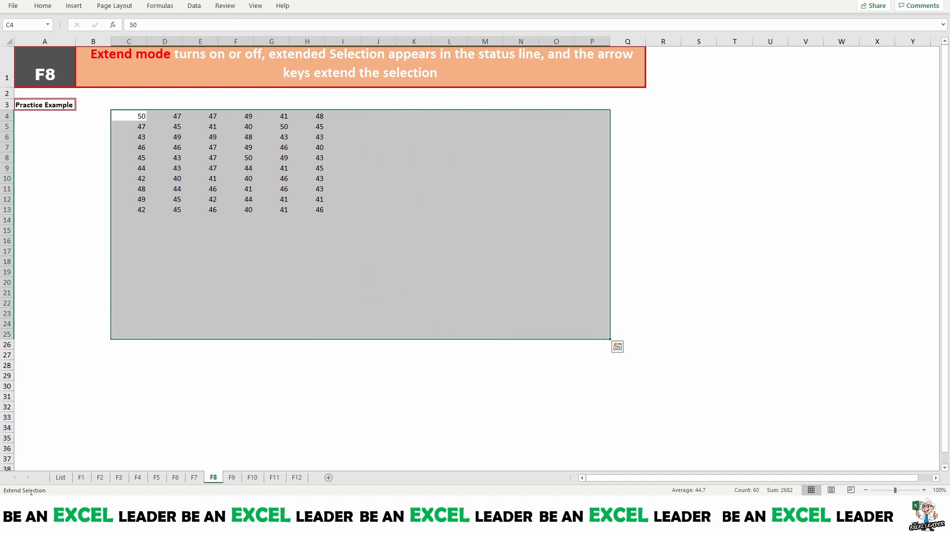
Shrink the extended selection back to the number table, C4:H13.
key("Up")
key("Up")
key("Up")
key("Up")
key("Up")
key("Up")
key("Up")
key("Up")
key("Up")
key("Up")
key("Up")
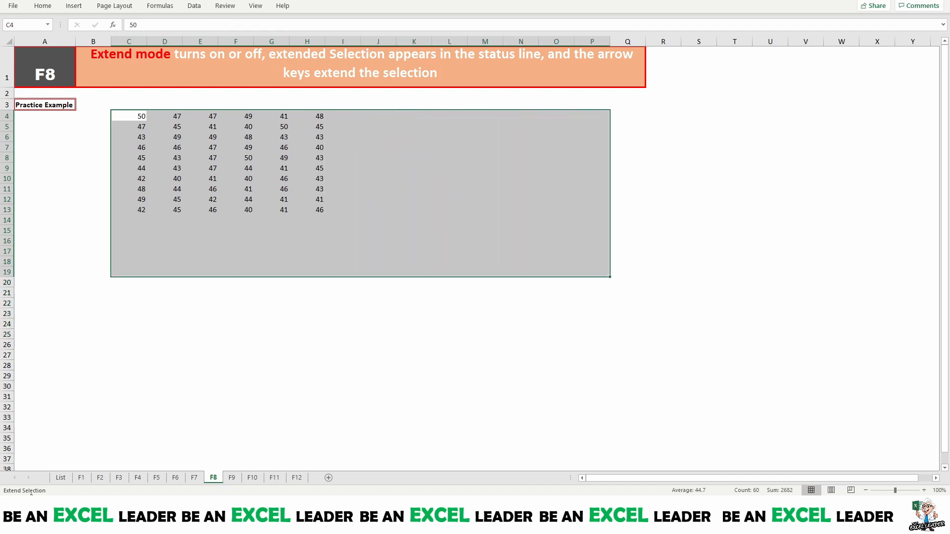
key("Up")
key("Left")
key("Left")
key("Left")
key("Left")
key("Left")
key("Left")
key("Left")
key("Left")
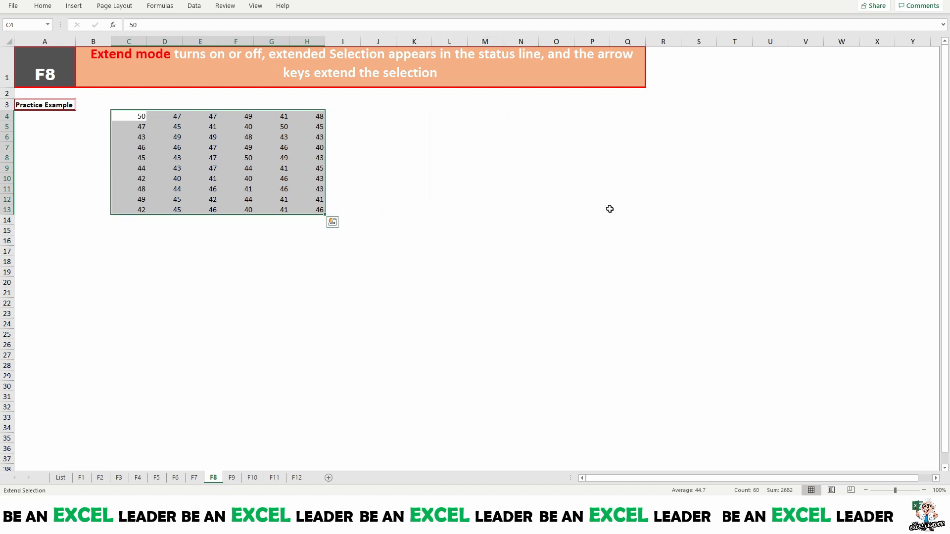
Extend the selection from C4 to cell P20, and turn off Extend mode, selecting cell J27.
left_click(523, 189)
left_click_drag(537, 222, 585, 282)
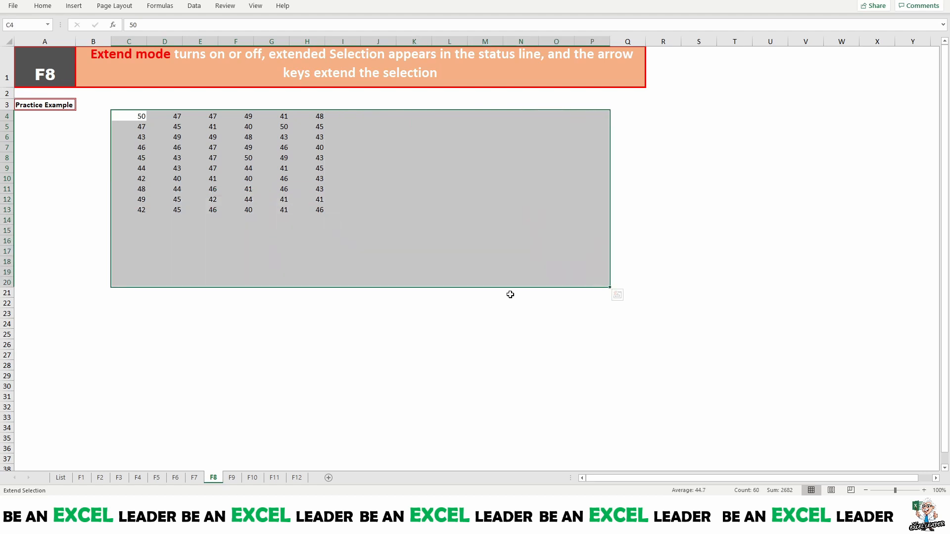
key("F8")
left_click(382, 355)
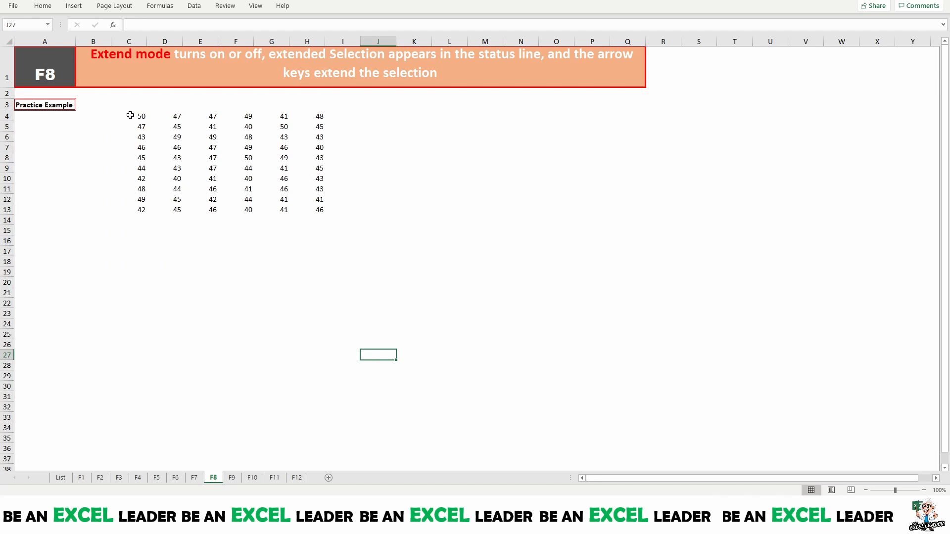
Select C4:O20 with Extend mode off and clear the selection by choosing cell Q19.
left_click_drag(130, 115, 540, 280)
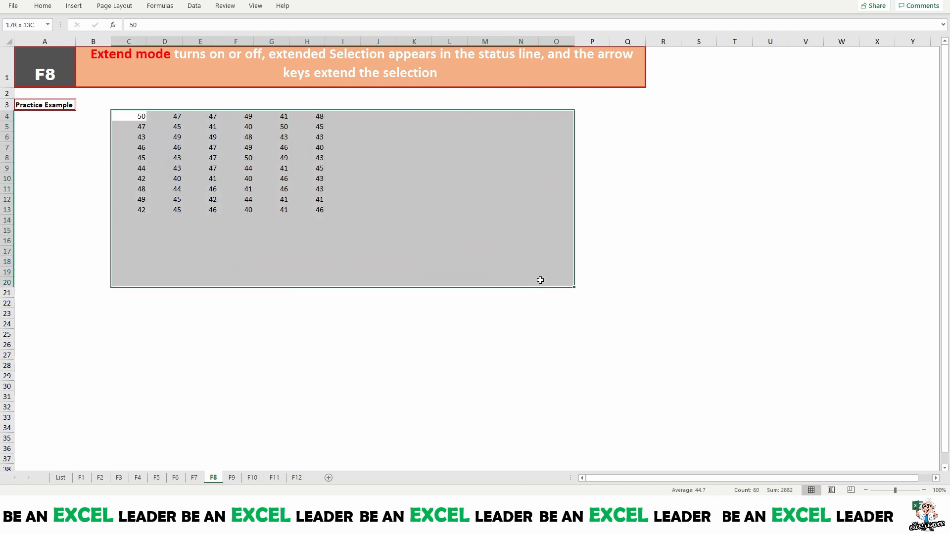
left_click(614, 273)
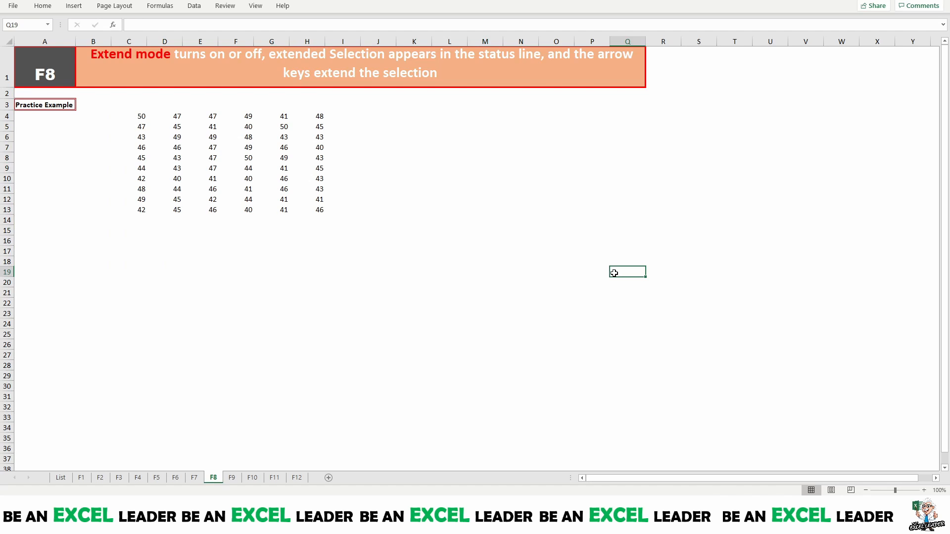
Select cell C4, turn Extend mode back on, and extend the selection down to C13.
left_click(140, 117)
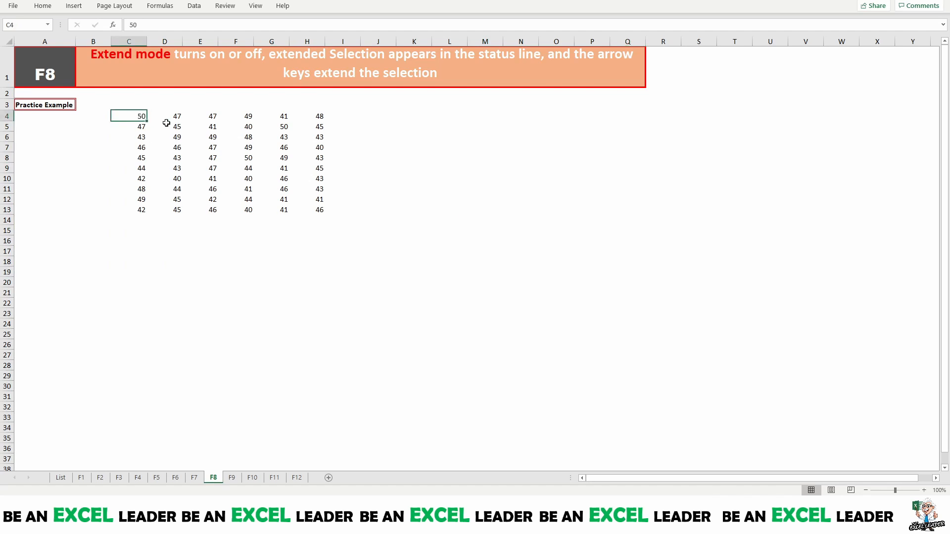
key("F8")
key("Down")
key("Down")
key("Down")
key("Down")
key("Down")
key("Down")
key("Down")
key("Down")
key("Down")
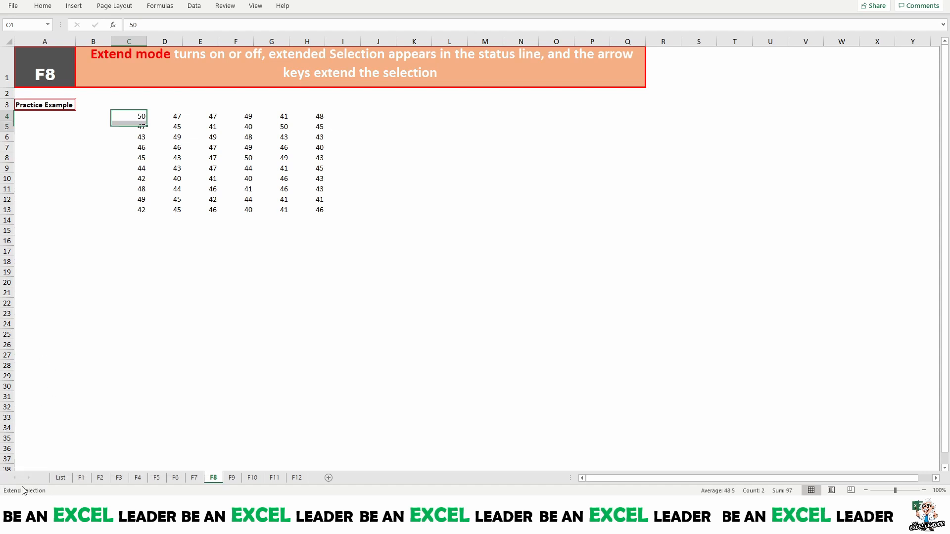
Extend the selection across from column C to column L, covering C4:L13.
key("Right")
key("Right")
key("Right")
key("Right")
key("Right")
key("Right")
key("Right")
key("Right")
key("Right")
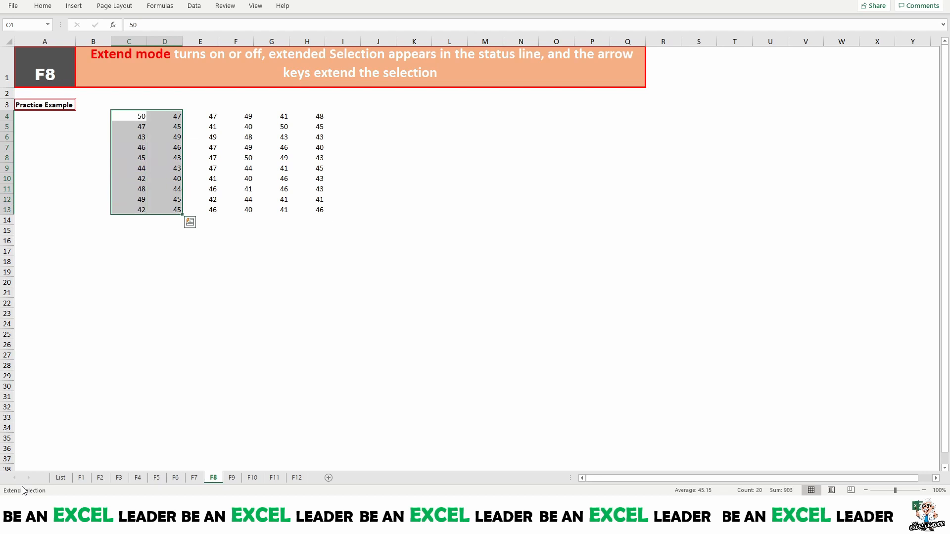
Extend the selection down to row 21, and turn off Extend mode, selecting M31:M32 instead.
key("Down")
key("Down")
key("Down")
key("Down")
key("Down")
key("Down")
key("Down")
key("Down")
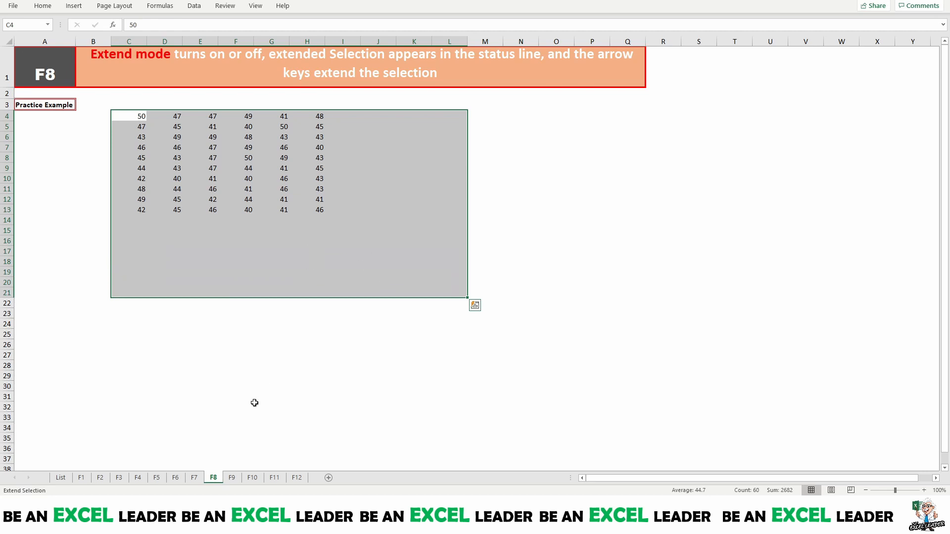
key("F8")
left_click_drag(485, 399, 485, 407)
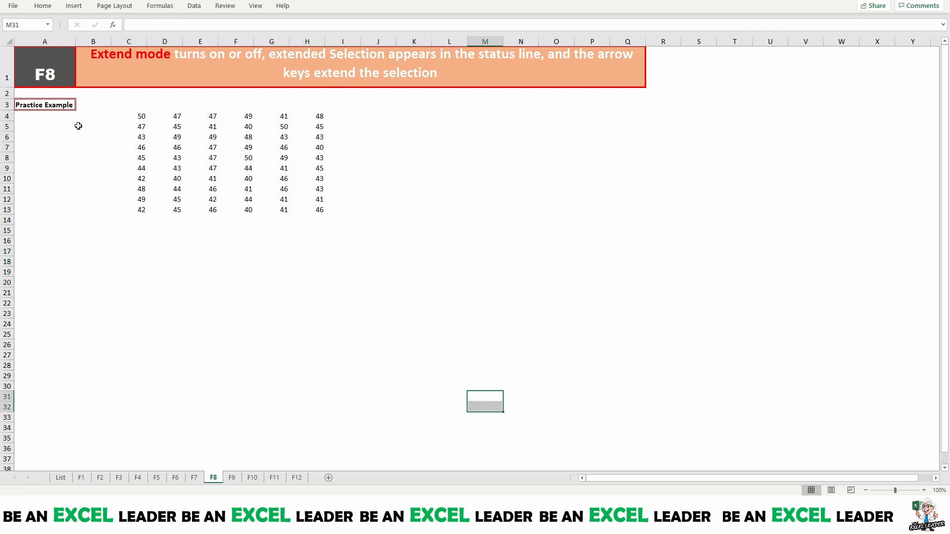
Select cell C4, turn on Extend mode, and extend the selection down to C13.
left_click(143, 117)
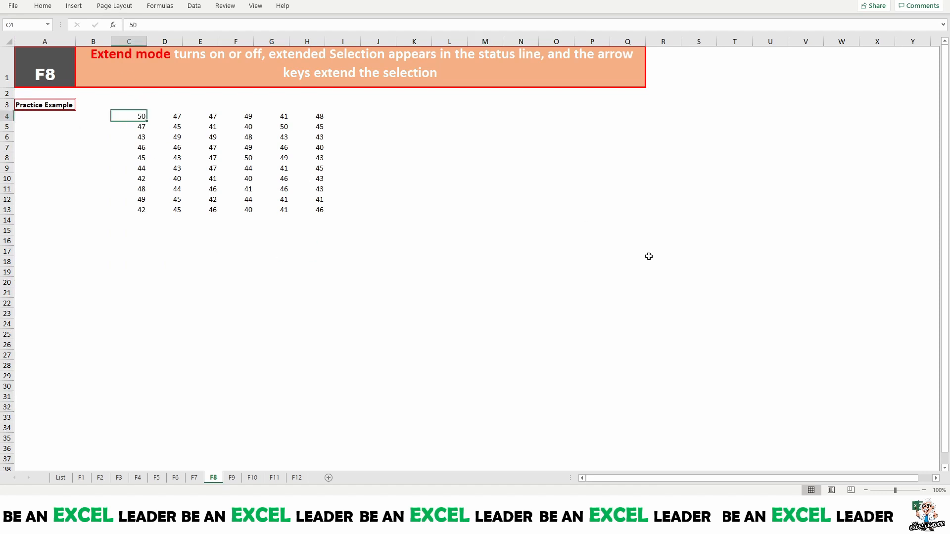
key("F8")
key("Down")
key("Down")
key("Down")
key("Down")
key("Down")
key("Down")
key("Down")
key("Down")
key("Down")
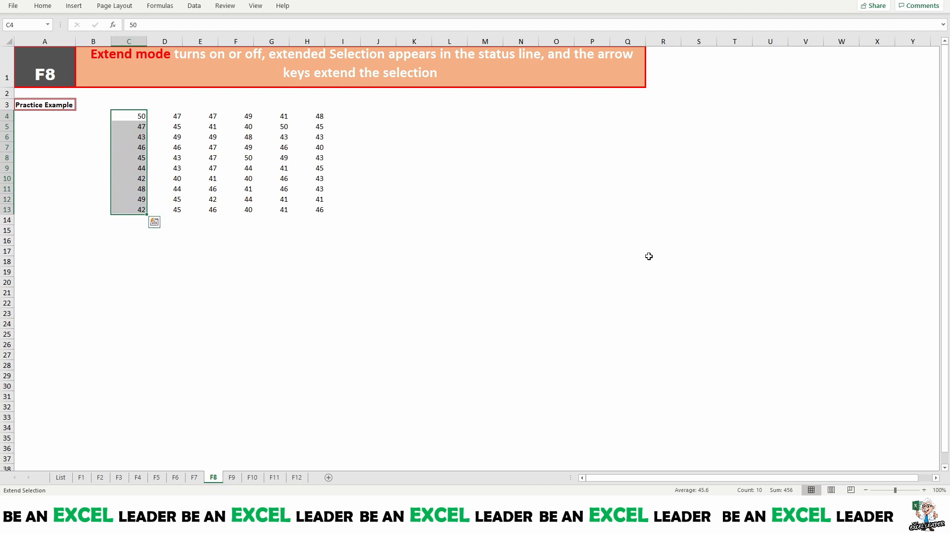
Extend the selection across to column H so it covers the number table, C4:H13.
key("Right")
key("Right")
key("Right")
key("Right")
key("Right")
key("Right")
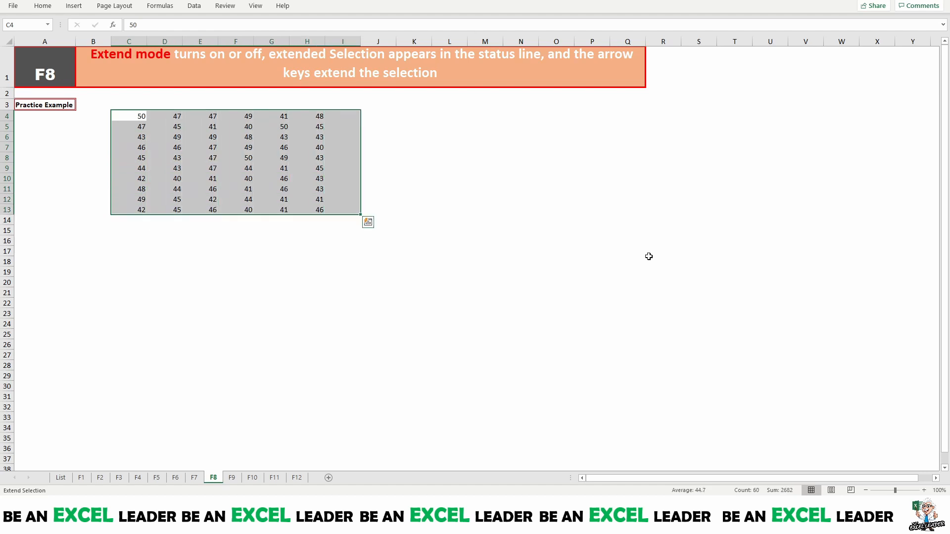
key("Left")
Extend the selection down past the number table to row 27, covering C4:H27.
key("Down")
key("Down")
key("Down")
key("Down")
key("Down")
key("Down")
key("Down")
key("Down")
key("Down")
key("Down")
key("Down")
key("Down")
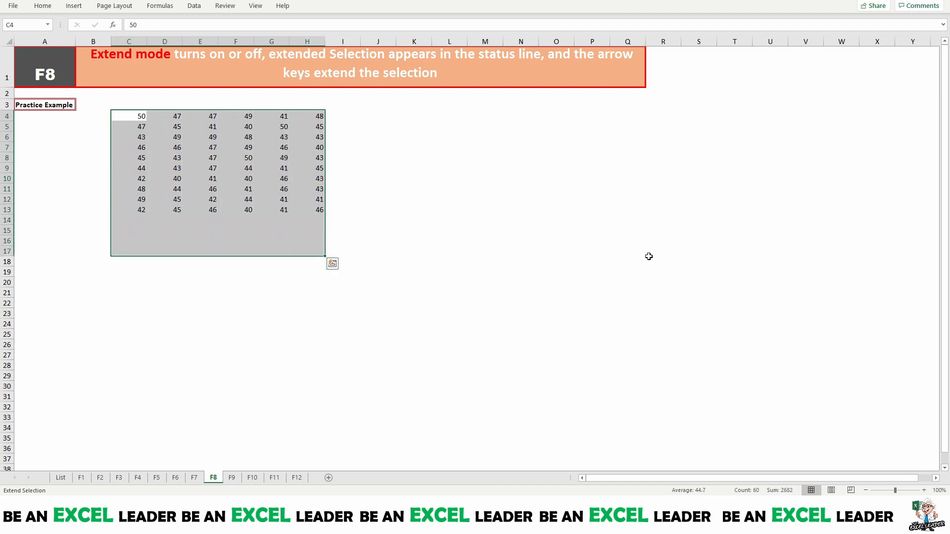
key("Down")
key("Down")
Extend the selection across to column P, covering C4:P27, and turn off Extend mode.
key("Right")
key("Right")
key("Right")
key("Right")
key("Right")
key("Right")
key("Right")
key("Right")
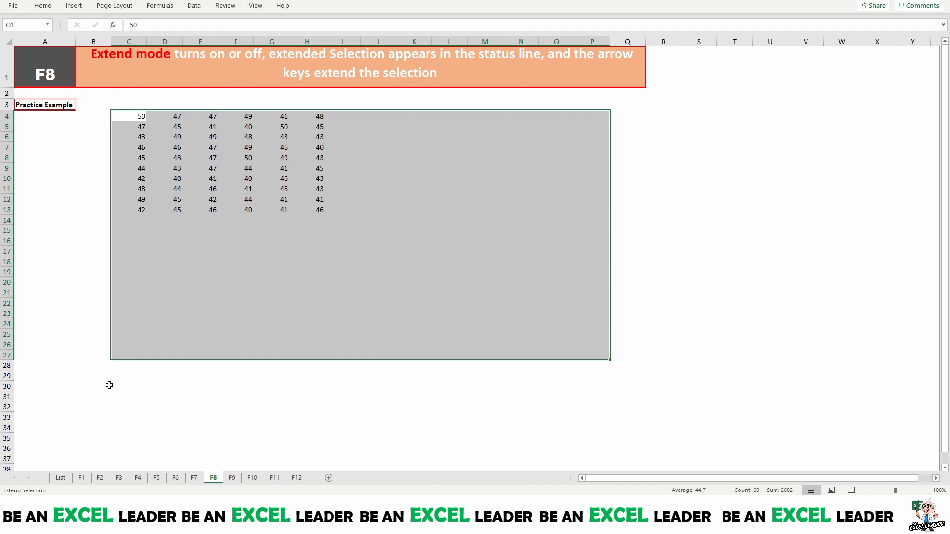
key("F8")
Open the F9 practice sheet and select cell C9 in its number table.
left_click(233, 478)
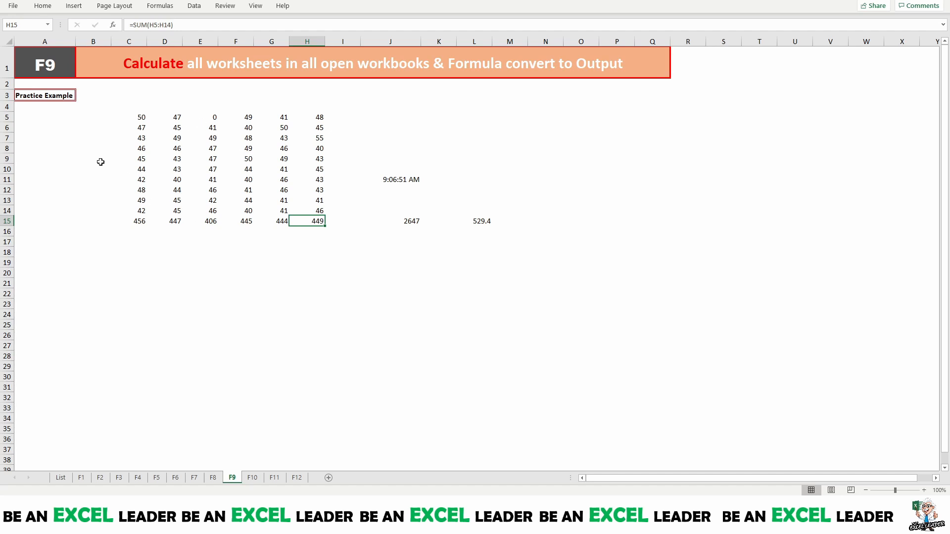
left_click(146, 159)
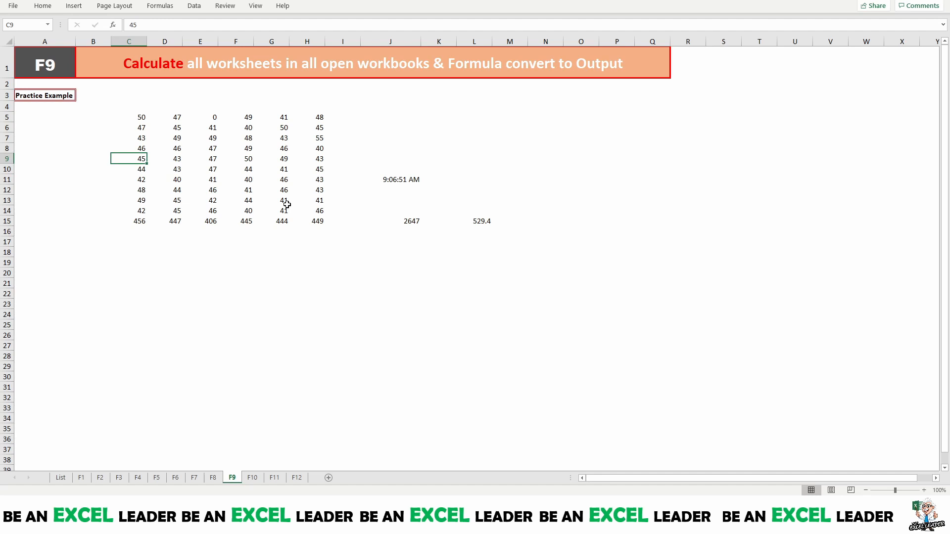